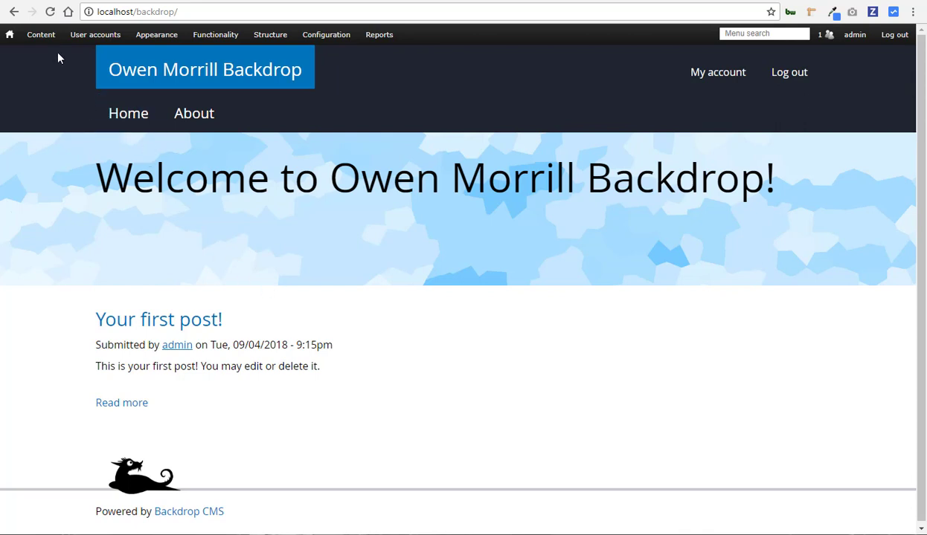
- Disable the About link in the Primary navigation menu and save the menu configuration
{"action": "mouse_move", "coordinate": [210, 38]}
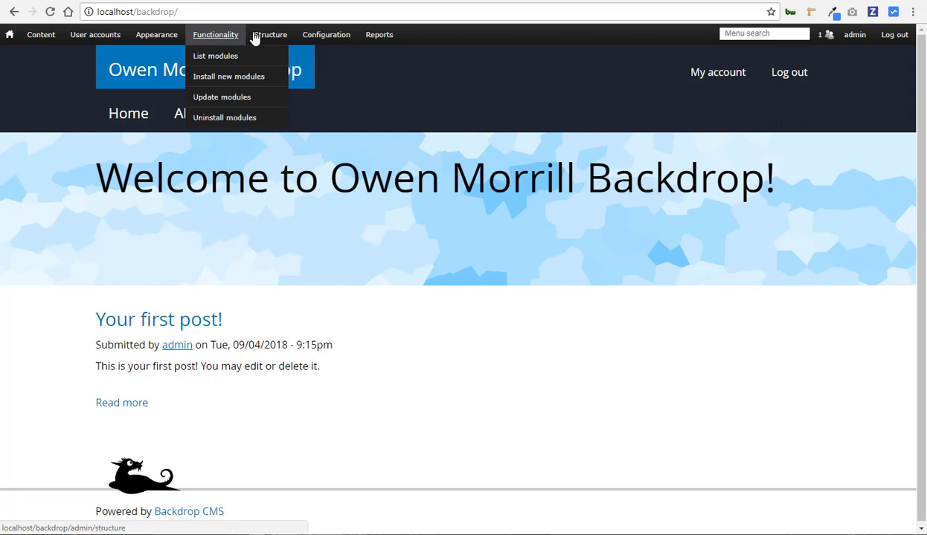
{"action": "mouse_move", "coordinate": [265, 37]}
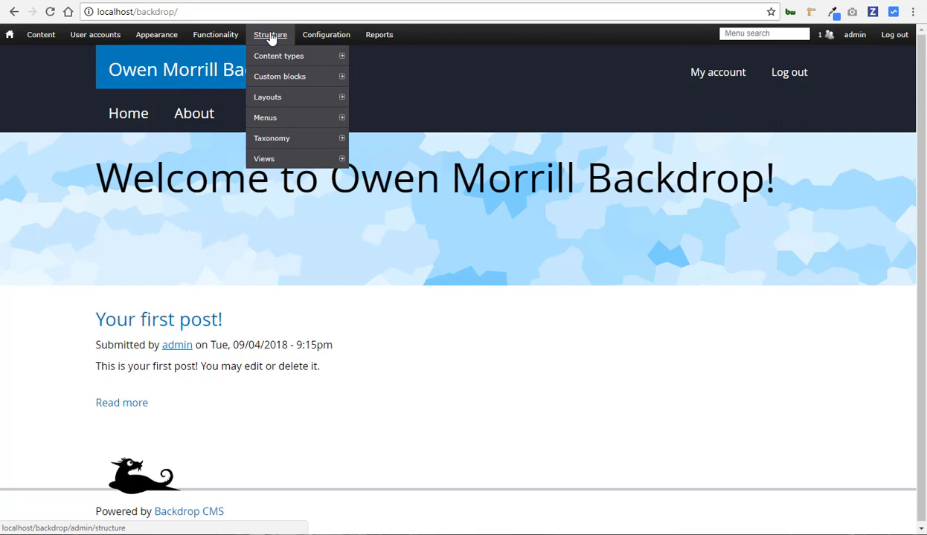
{"action": "mouse_move", "coordinate": [283, 123]}
{"action": "mouse_move", "coordinate": [395, 171]}
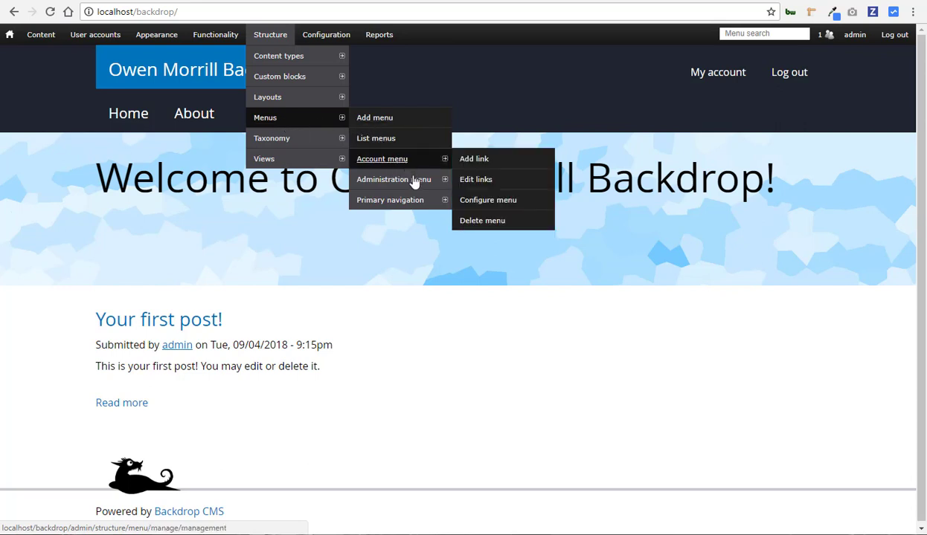
{"action": "mouse_move", "coordinate": [414, 188]}
{"action": "mouse_move", "coordinate": [383, 201]}
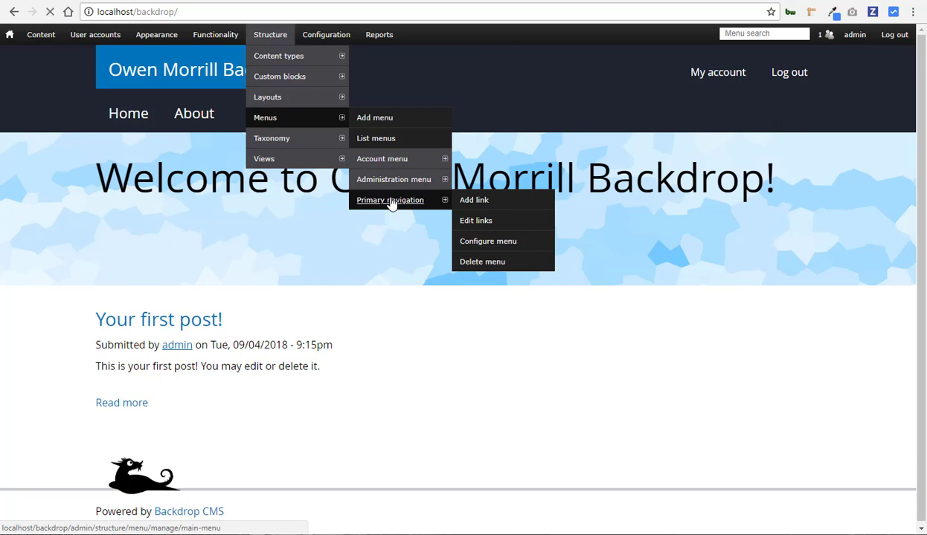
{"action": "left_click", "coordinate": [392, 202]}
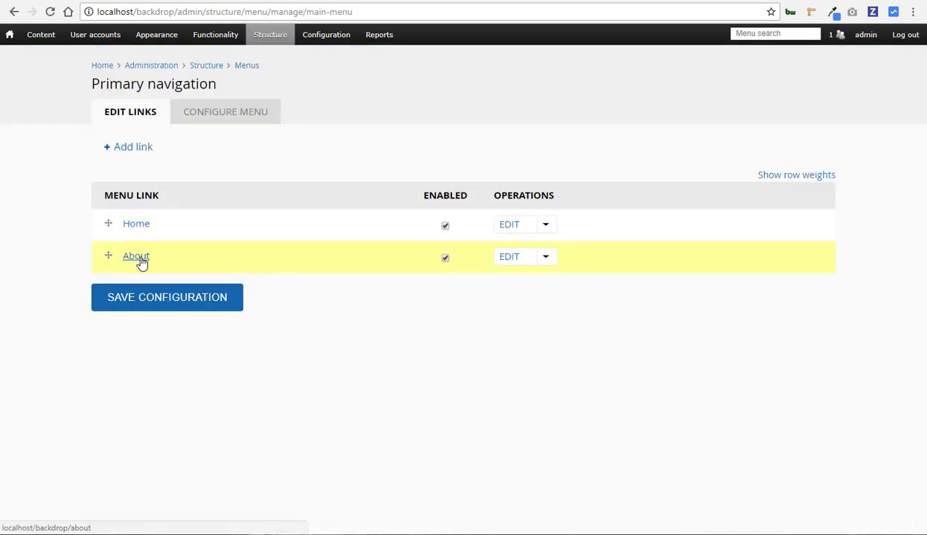
{"action": "left_click", "coordinate": [445, 258]}
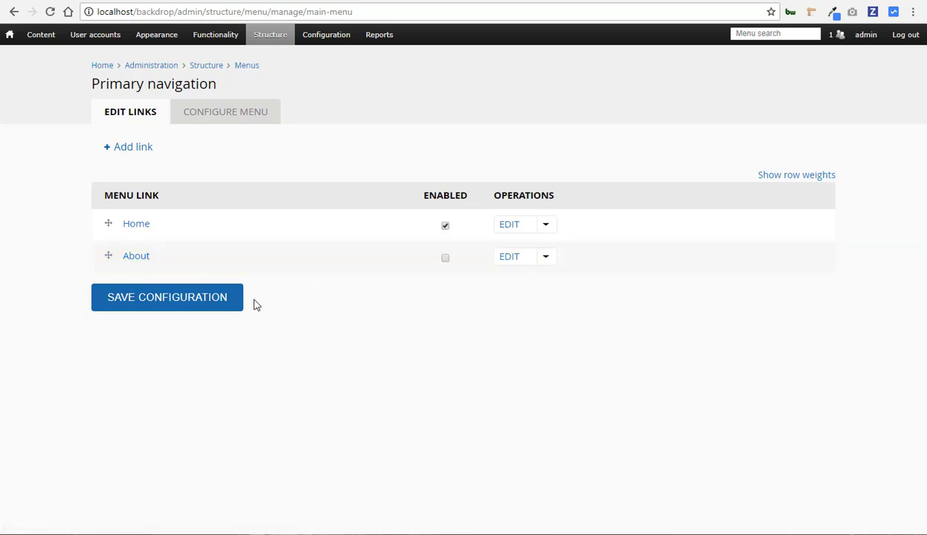
{"action": "left_click", "coordinate": [205, 298]}
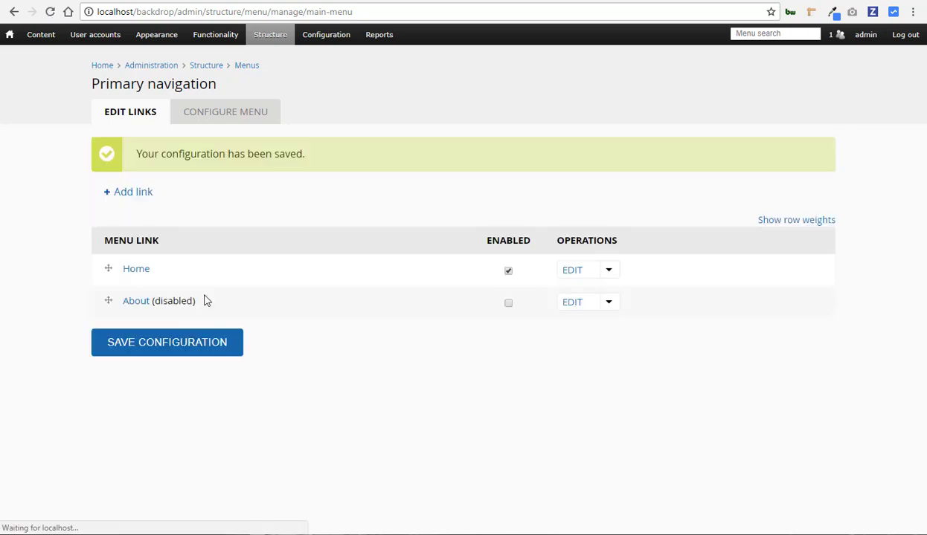
- Check the site's front page and the content list for the About page, and return to the front page
{"action": "left_click", "coordinate": [10, 34]}
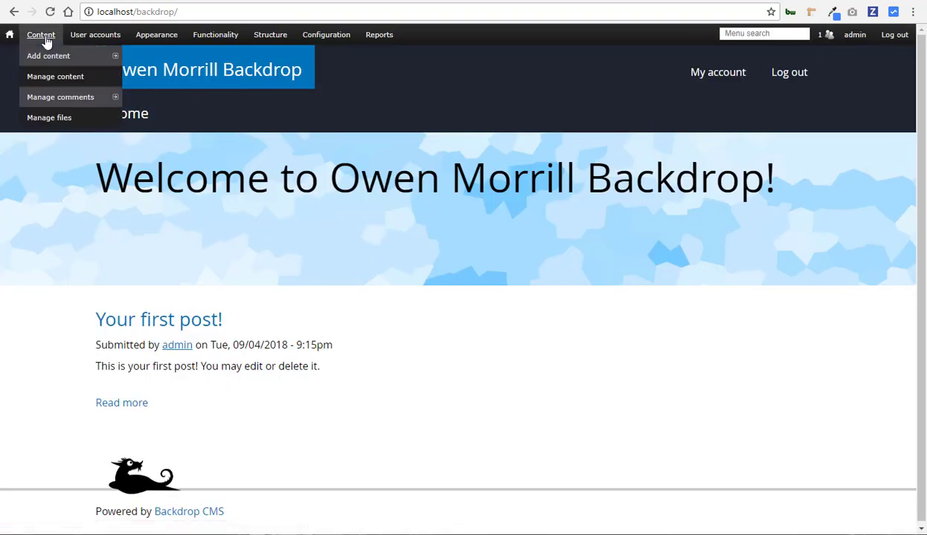
{"action": "left_click", "coordinate": [22, 35]}
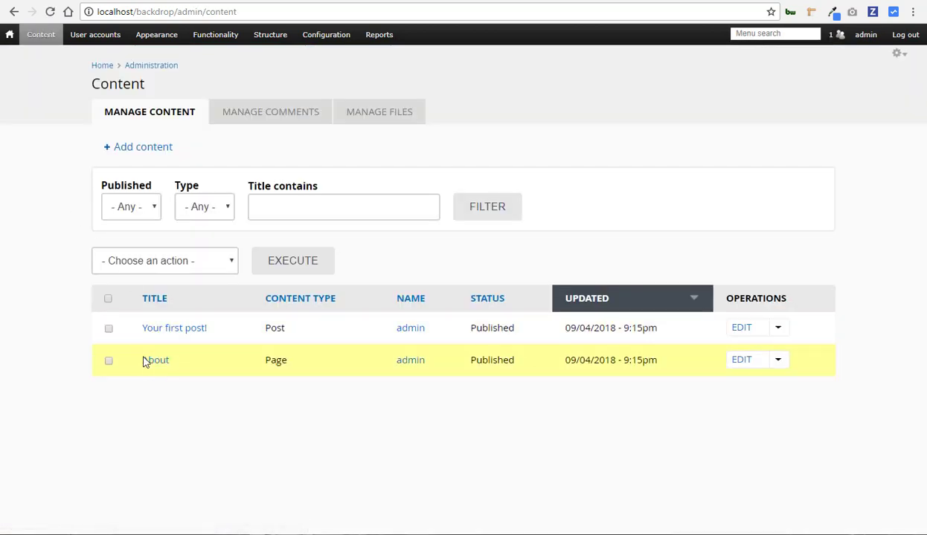
{"action": "left_click", "coordinate": [10, 35]}
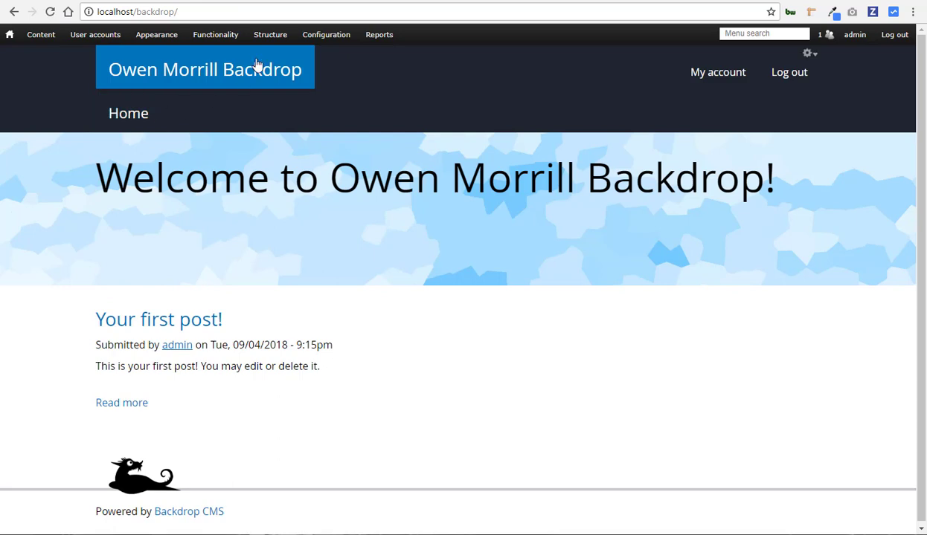
- Enable the About link again in the Primary navigation menu and save the menu configuration
{"action": "mouse_move", "coordinate": [267, 38]}
{"action": "mouse_move", "coordinate": [299, 117]}
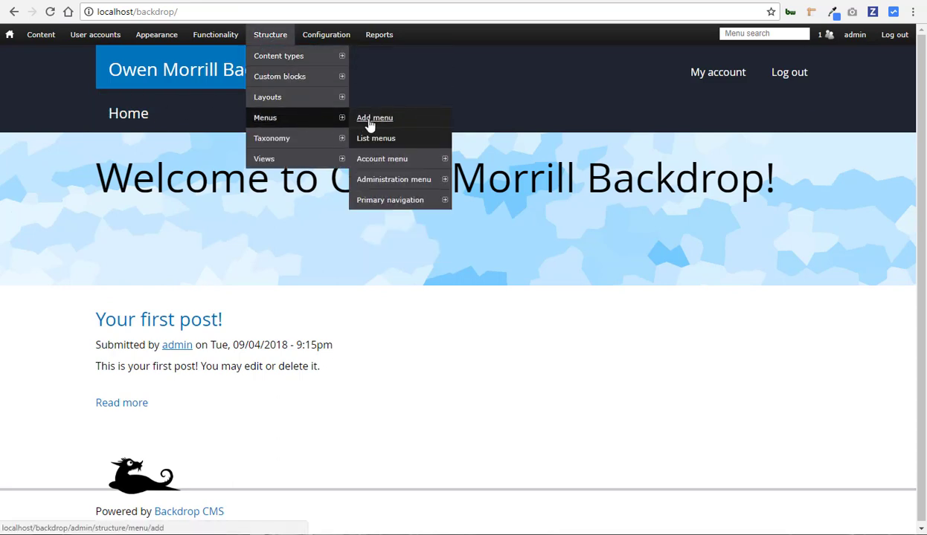
{"action": "left_click", "coordinate": [398, 206]}
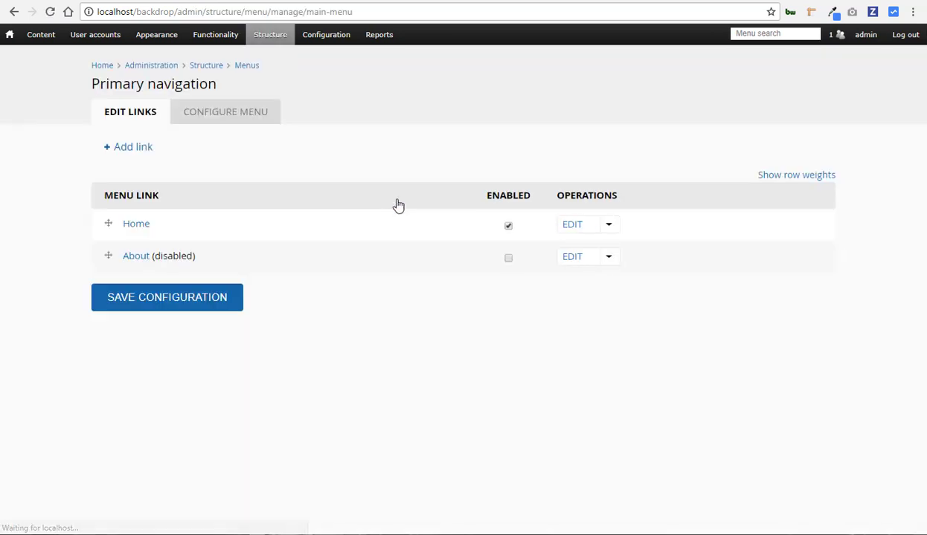
{"action": "left_click", "coordinate": [509, 259]}
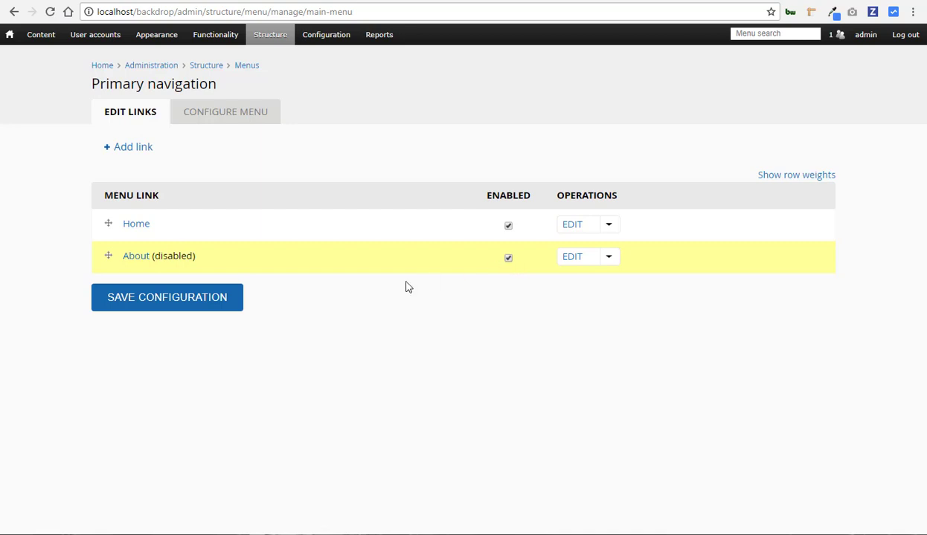
{"action": "left_click", "coordinate": [227, 311]}
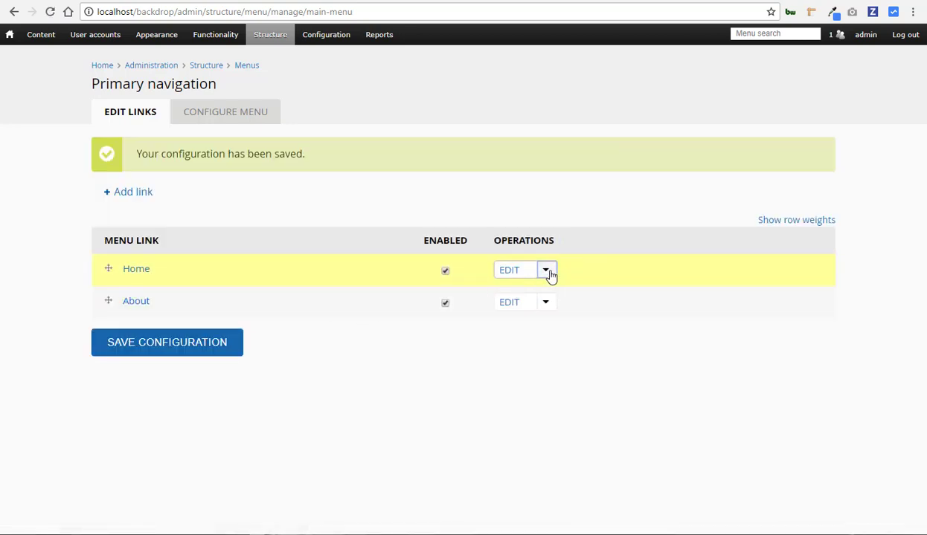
- Open the Home link of the Primary navigation menu for editing and examine its path and the <front> hint
{"action": "left_click", "coordinate": [547, 271]}
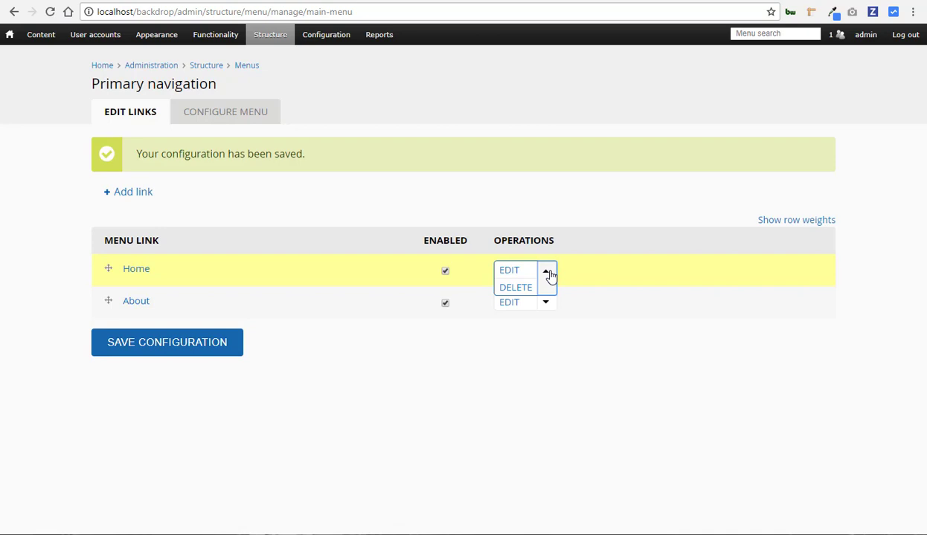
{"action": "left_click", "coordinate": [508, 272]}
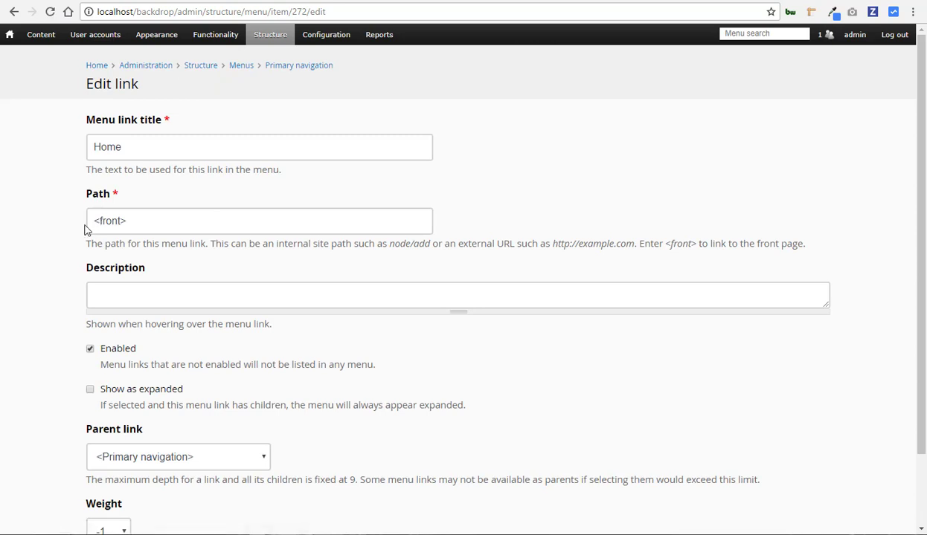
{"action": "left_click_drag", "start_coordinate": [90, 221], "coordinate": [130, 218]}
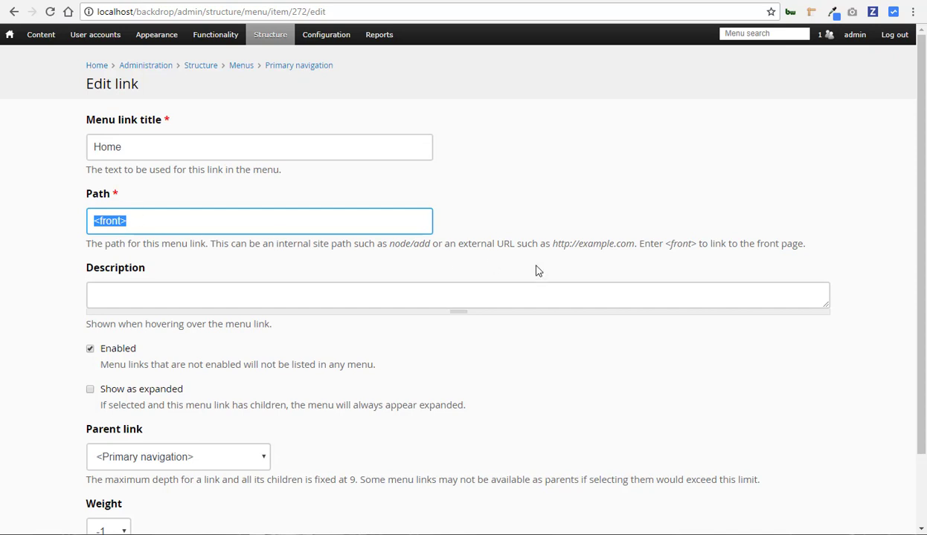
{"action": "left_click_drag", "start_coordinate": [637, 243], "coordinate": [807, 244]}
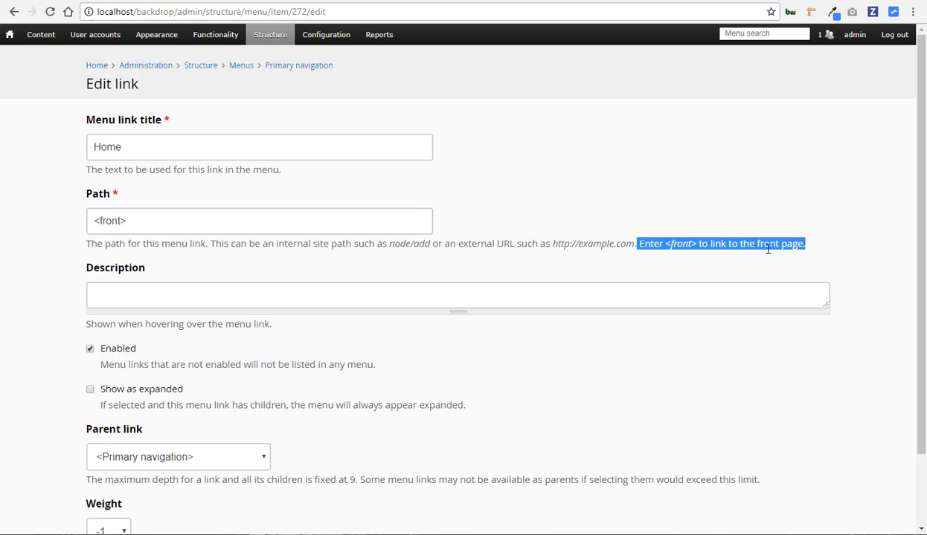
{"action": "left_click", "coordinate": [670, 243]}
{"action": "left_click_drag", "start_coordinate": [665, 243], "coordinate": [696, 244]}
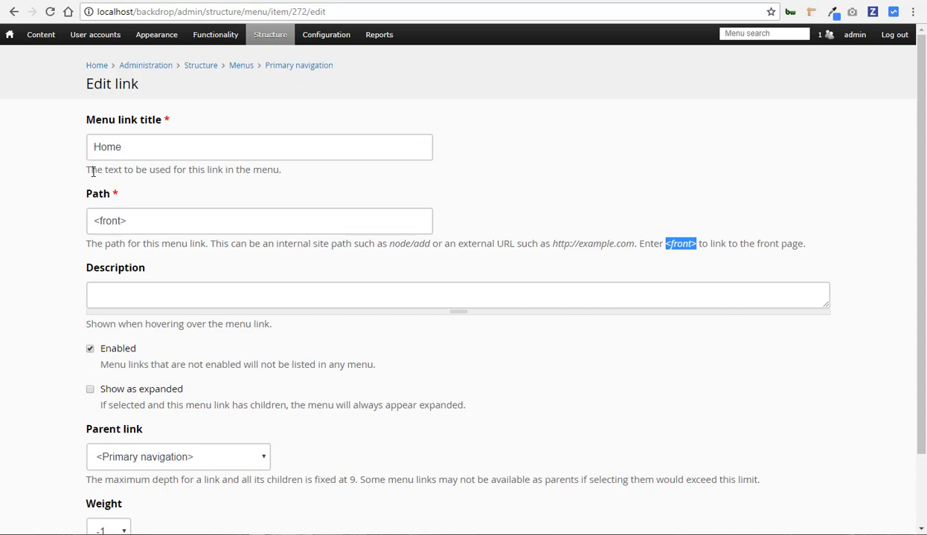
- Examine the available parent link options for the Home link, keeping <Primary navigation> as the parent
{"action": "scroll", "coordinate": [144, 244], "scroll_direction": "down", "scroll_amount": 2}
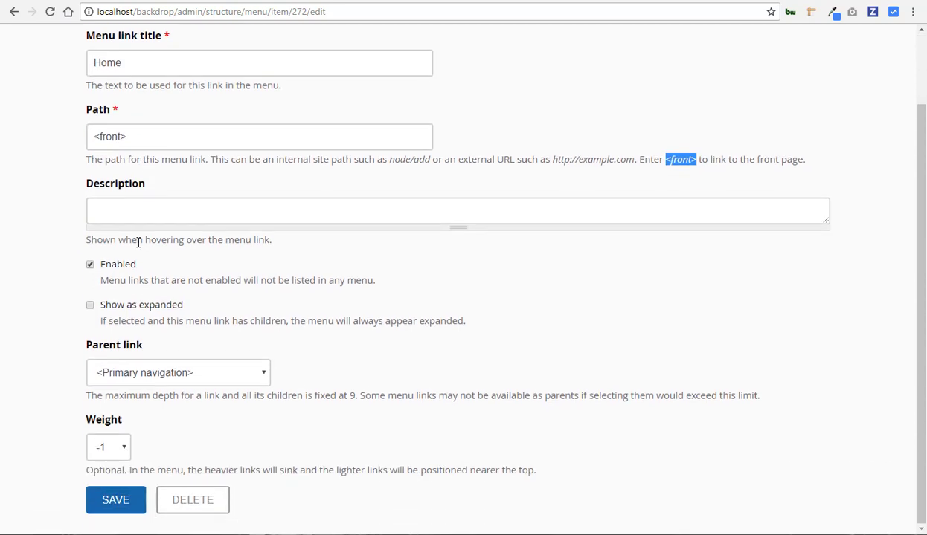
{"action": "left_click", "coordinate": [249, 375]}
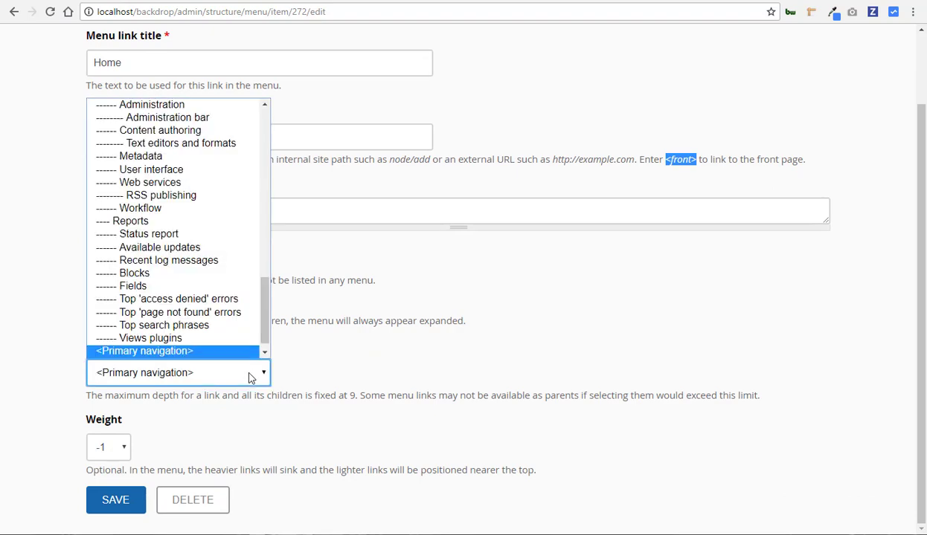
{"action": "left_click_drag", "start_coordinate": [264, 323], "coordinate": [256, 141]}
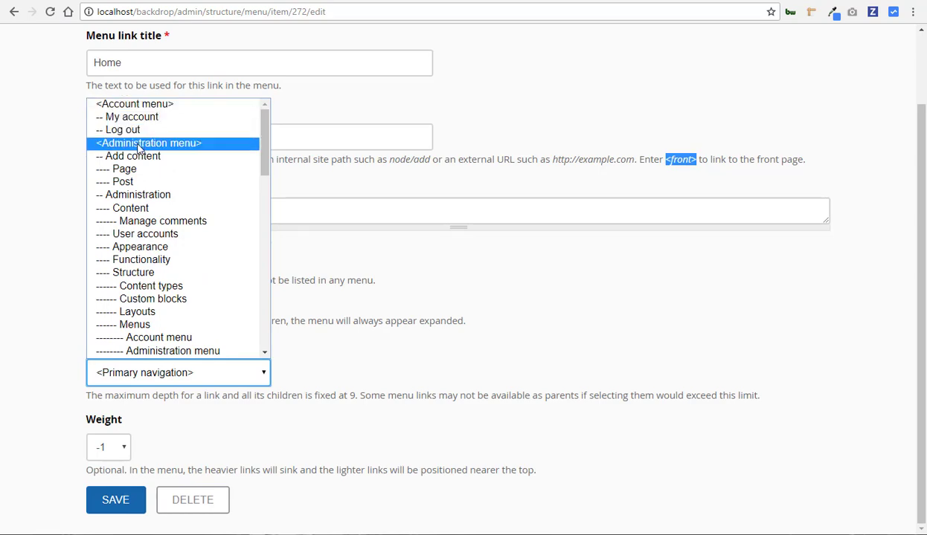
{"action": "scroll", "coordinate": [141, 262], "scroll_direction": "down", "scroll_amount": 8}
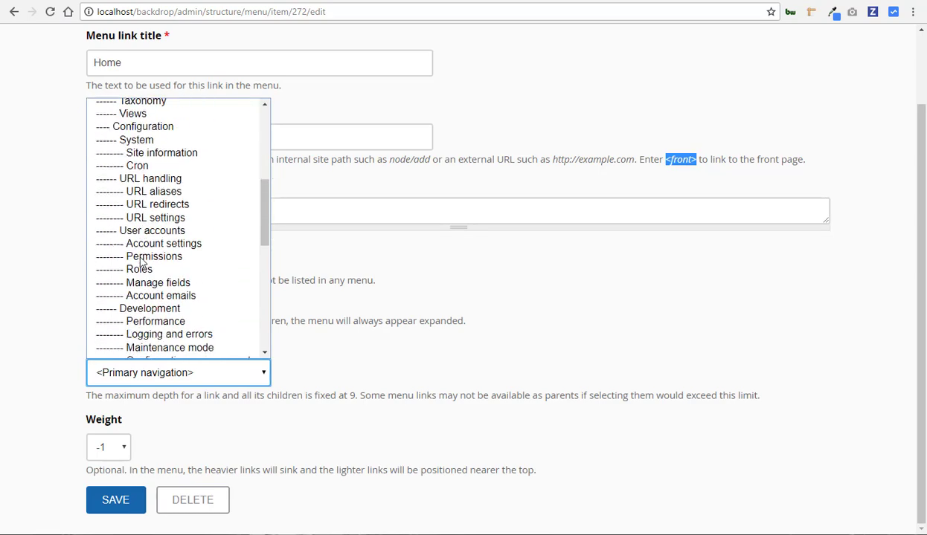
{"action": "scroll", "coordinate": [141, 261], "scroll_direction": "down", "scroll_amount": 5}
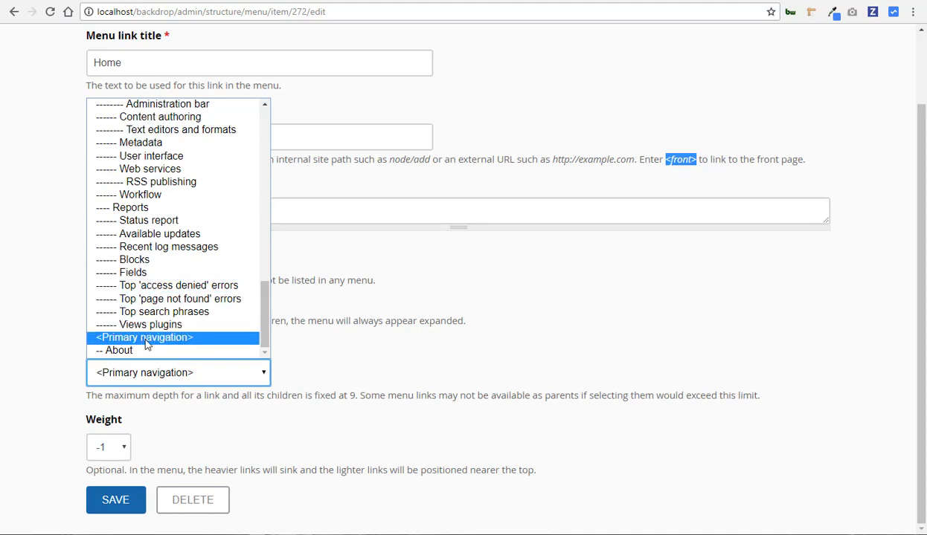
{"action": "left_click", "coordinate": [67, 371]}
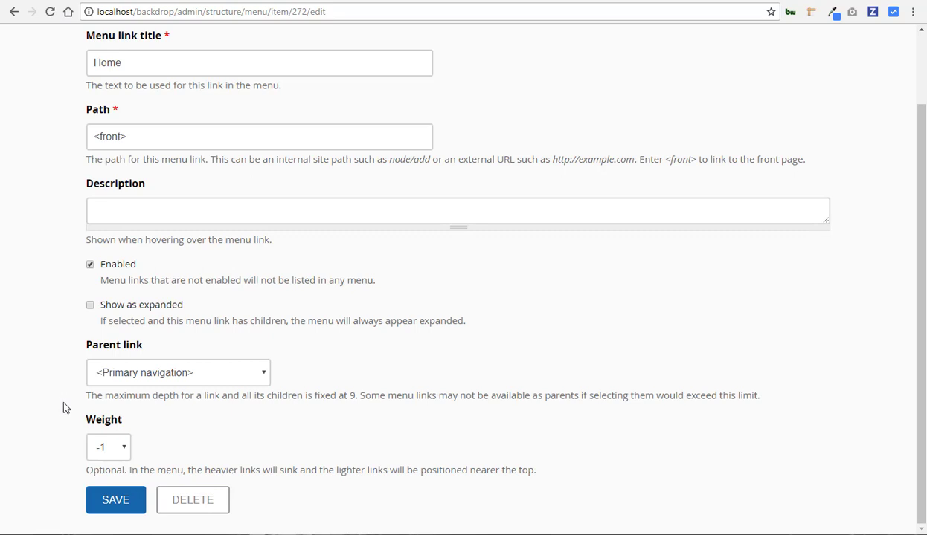
- Examine the Home link's weight range and the Show as expanded description, and save the link with its existing settings
{"action": "left_click", "coordinate": [127, 449]}
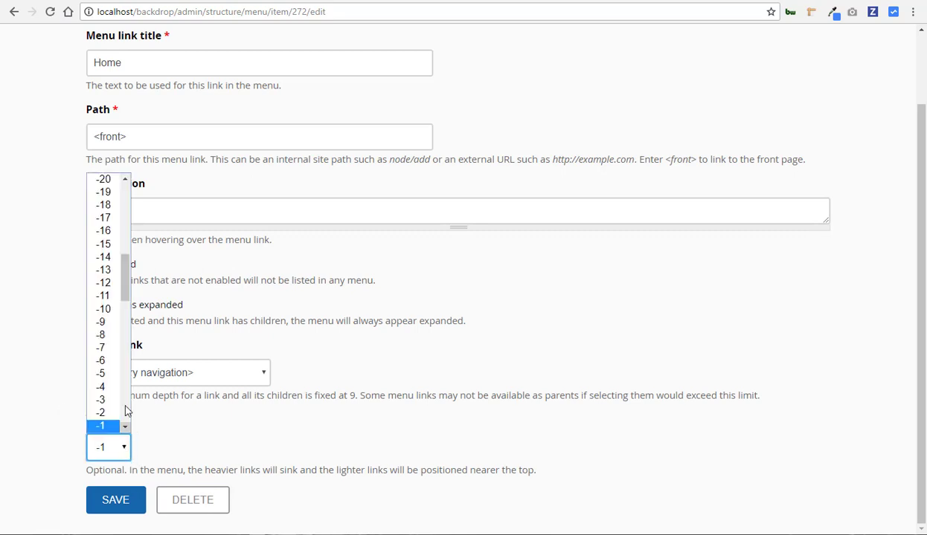
{"action": "left_click_drag", "start_coordinate": [125, 273], "coordinate": [128, 200]}
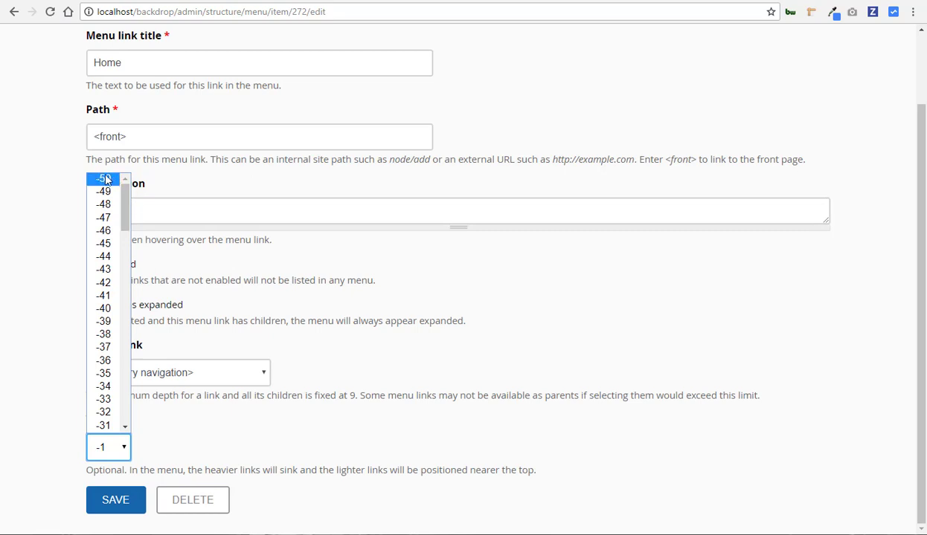
{"action": "left_click_drag", "start_coordinate": [125, 204], "coordinate": [141, 428]}
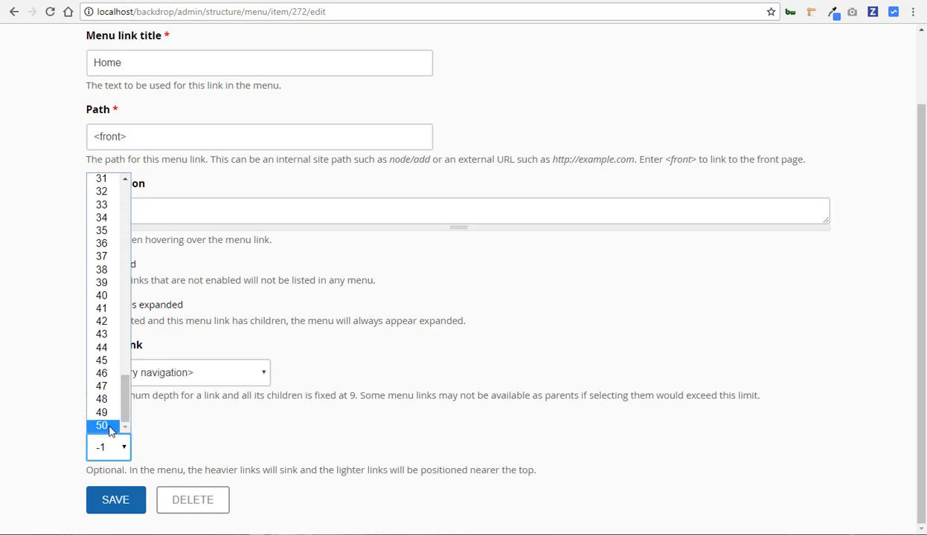
{"action": "left_click", "coordinate": [53, 445]}
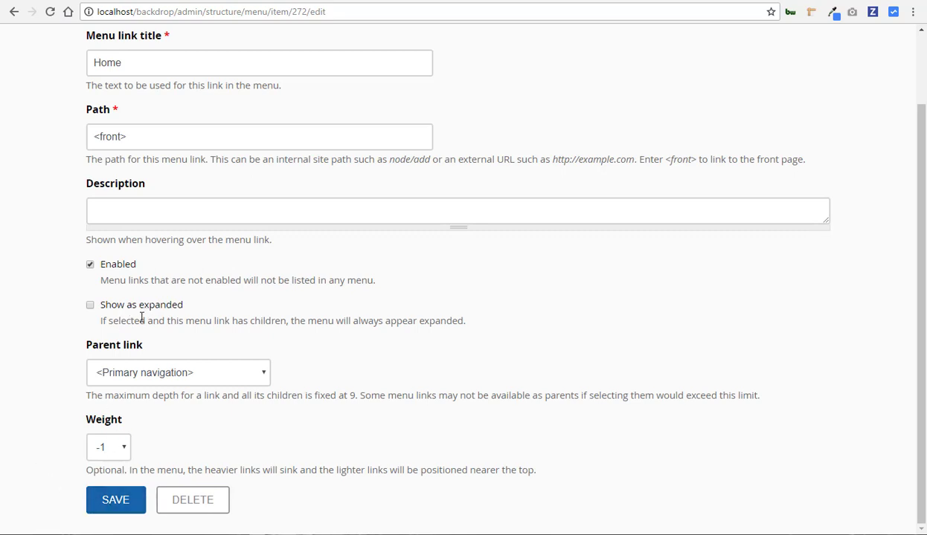
{"action": "left_click_drag", "start_coordinate": [188, 321], "coordinate": [286, 324]}
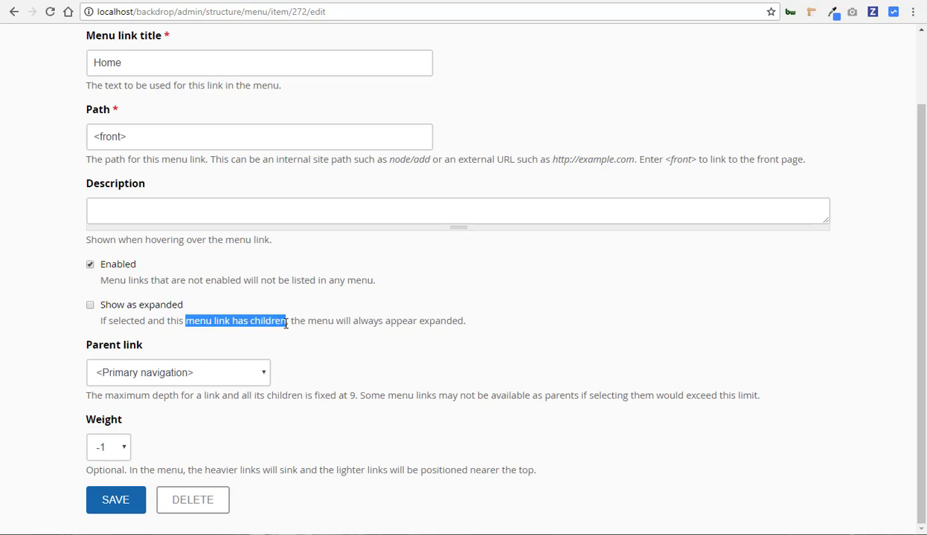
{"action": "left_click", "coordinate": [47, 392]}
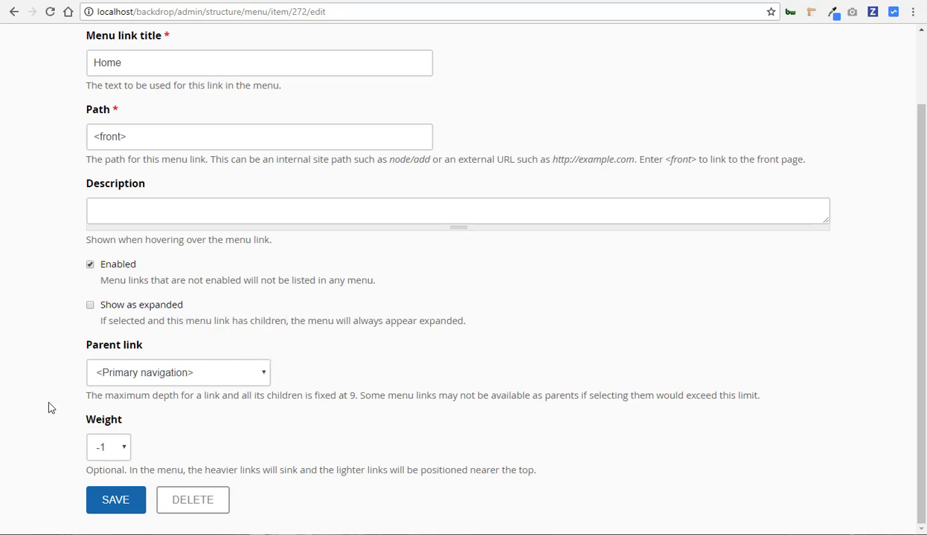
{"action": "left_click", "coordinate": [109, 506]}
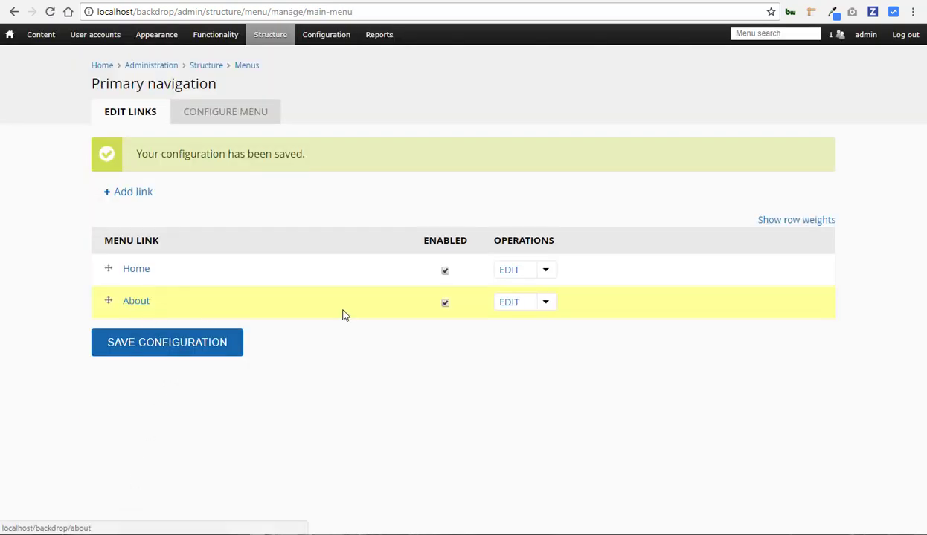
{"action": "left_click", "coordinate": [506, 306]}
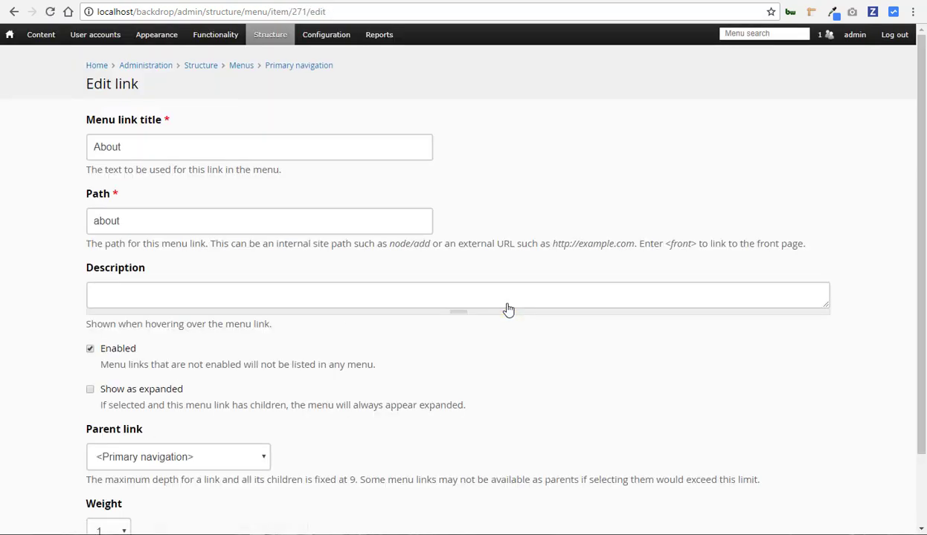
{"action": "left_click", "coordinate": [197, 219]}
{"action": "key", "text": "ctrl+a"}
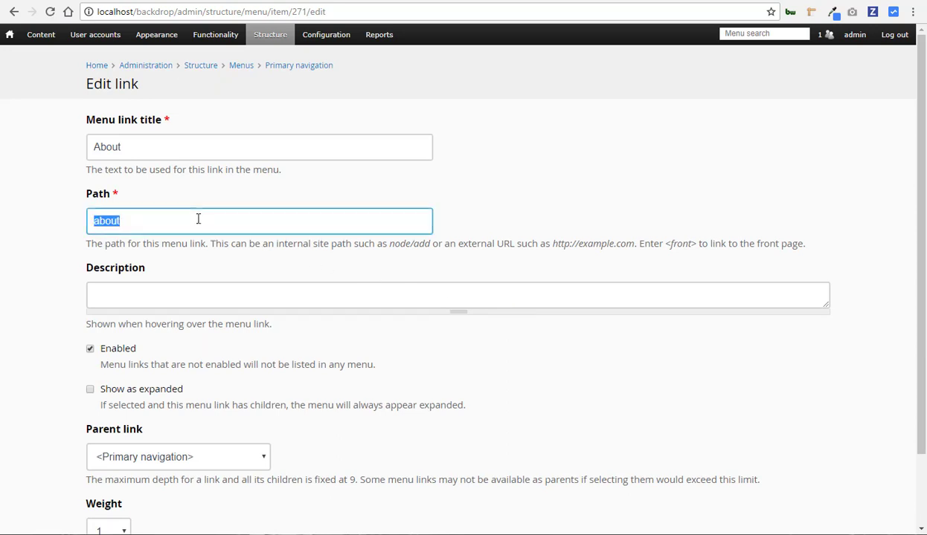
{"action": "type", "text": "https://youtube"}
{"action": "key", "text": "BackSpace"}
{"action": "type", "text": ".com/owenmorrill"}
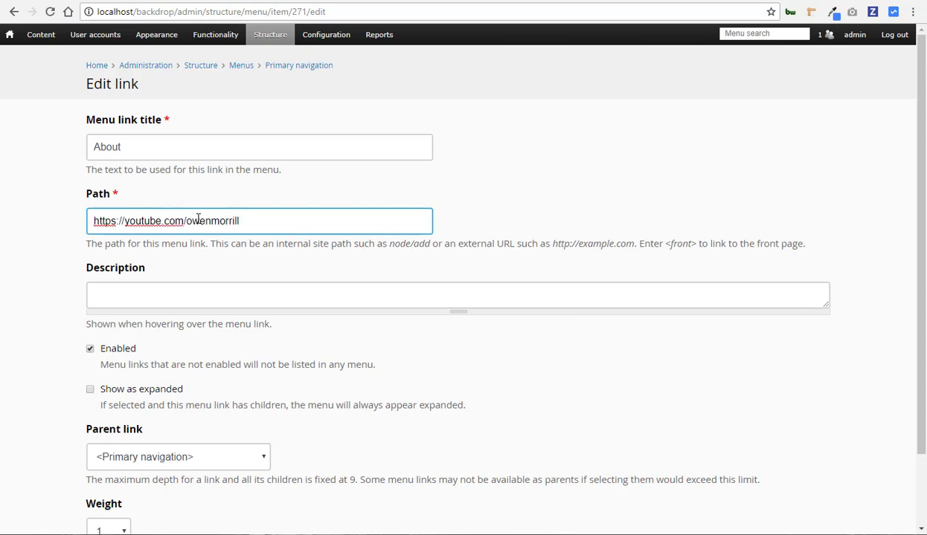
{"action": "scroll", "coordinate": [198, 219], "scroll_direction": "down", "scroll_amount": 2}
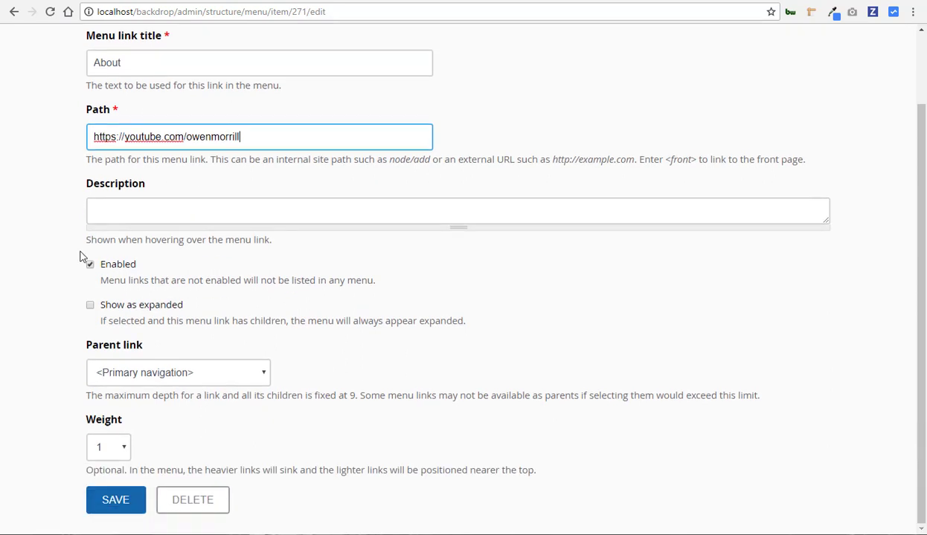
{"action": "left_click", "coordinate": [110, 503]}
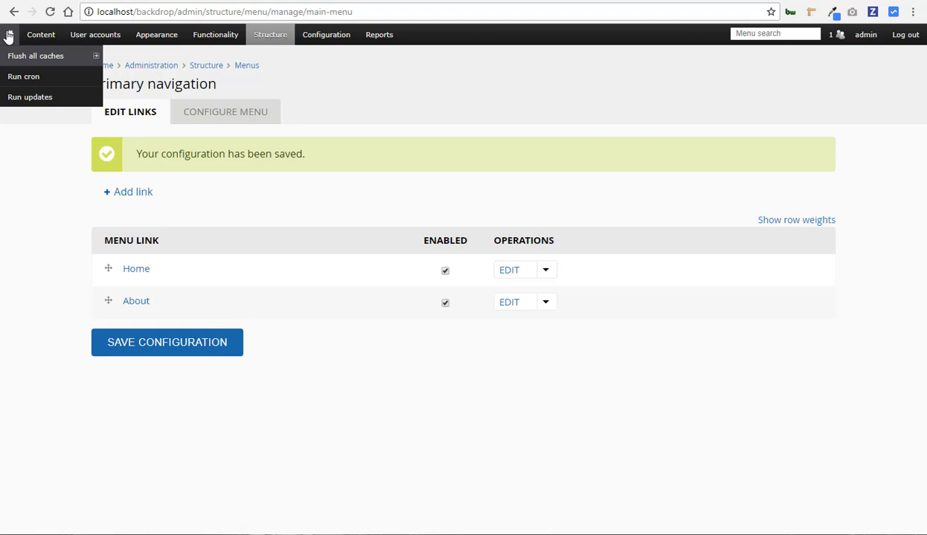
- Test the Home and About links from the site's front page, and return to the site
{"action": "left_click", "coordinate": [9, 36]}
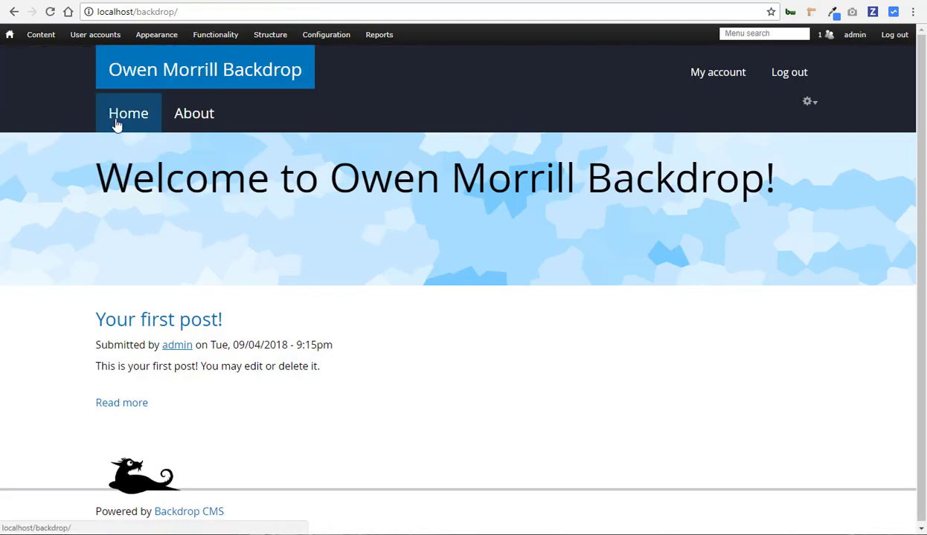
{"action": "left_click", "coordinate": [119, 115]}
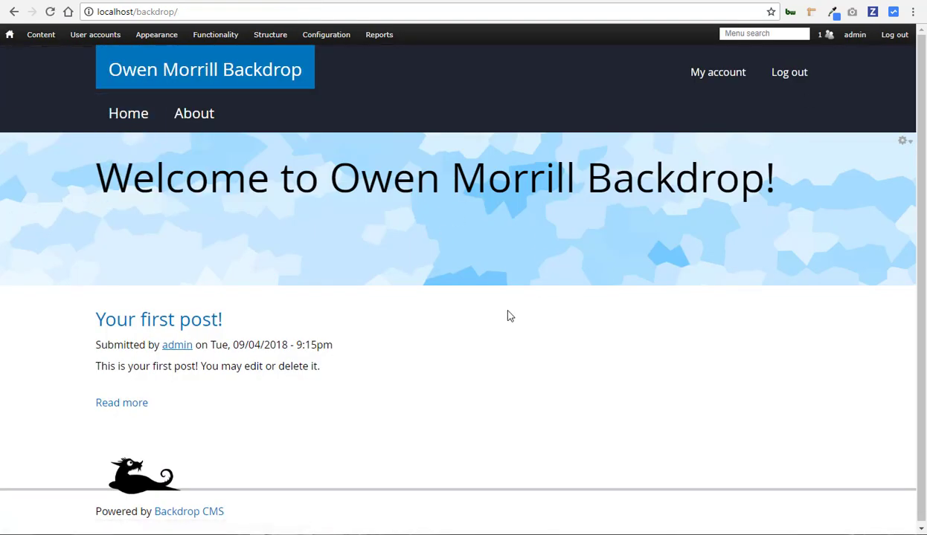
{"action": "left_click", "coordinate": [194, 125]}
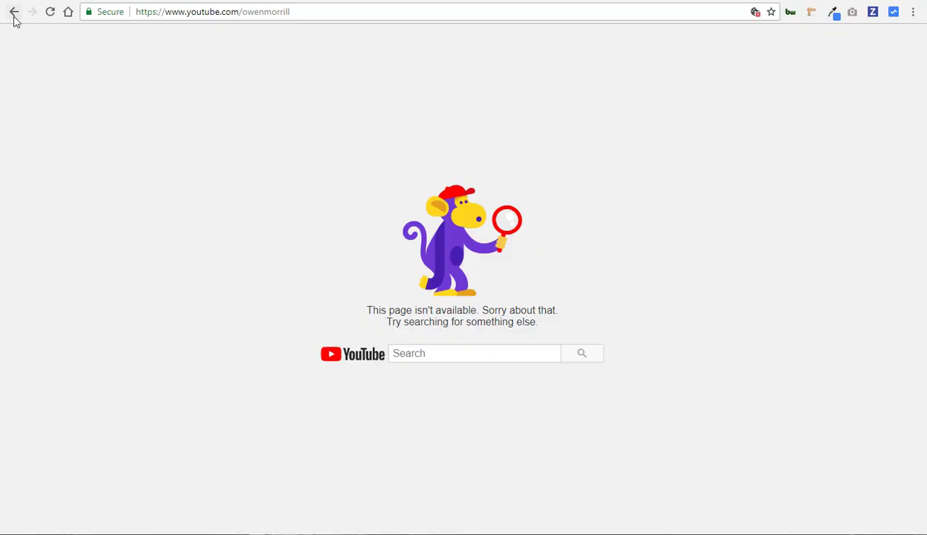
{"action": "left_click", "coordinate": [13, 12]}
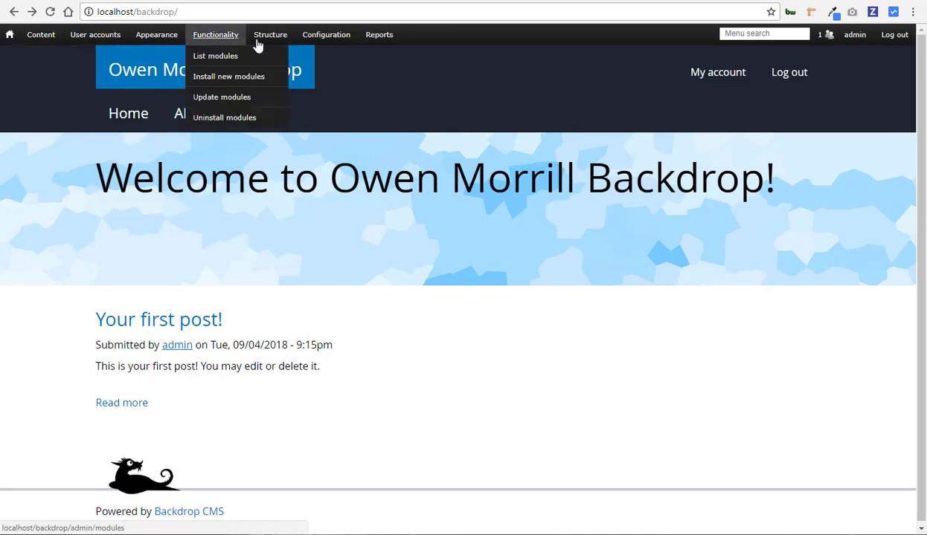
- Reopen the About link in the Primary navigation menu, remove the https: prefix from its path so it starts with //, and save
{"action": "mouse_move", "coordinate": [269, 45]}
{"action": "left_click", "coordinate": [296, 120]}
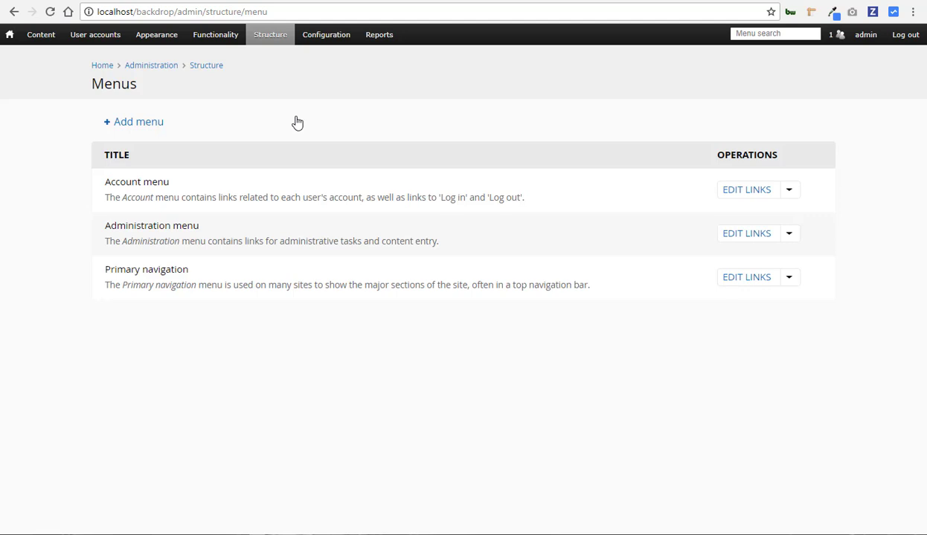
{"action": "left_click", "coordinate": [749, 277]}
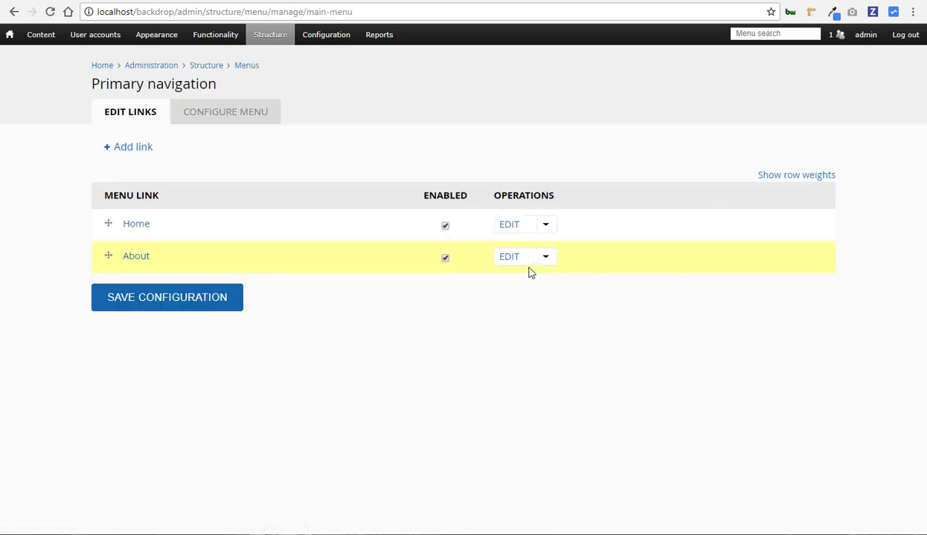
{"action": "left_click", "coordinate": [513, 261]}
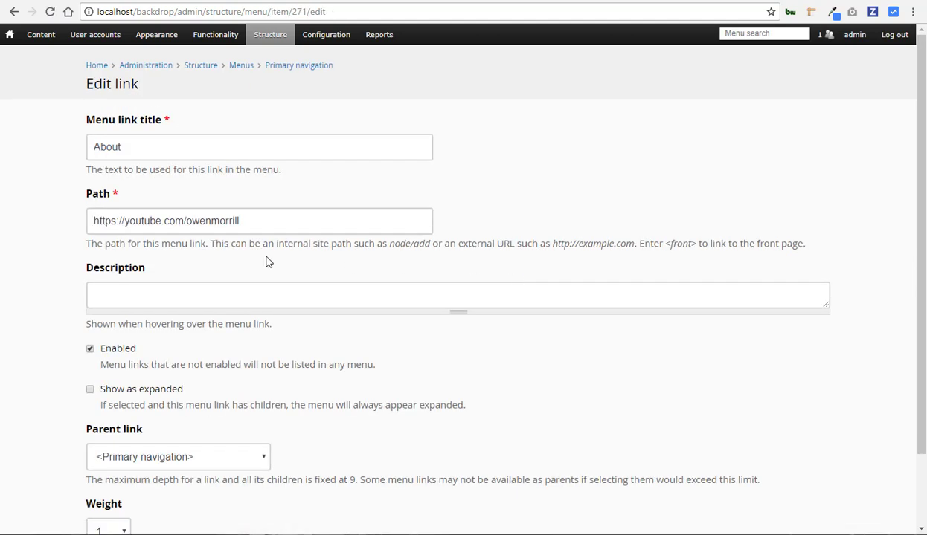
{"action": "left_click_drag", "start_coordinate": [119, 221], "coordinate": [89, 225]}
{"action": "key", "text": "BackSpace"}
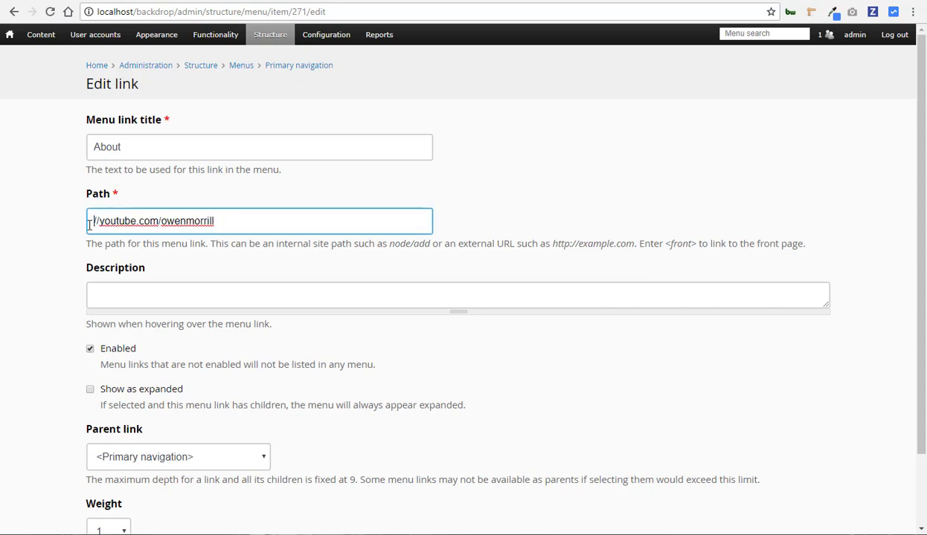
{"action": "left_click", "coordinate": [74, 296]}
{"action": "scroll", "coordinate": [65, 325], "scroll_direction": "down", "scroll_amount": 1}
{"action": "scroll", "coordinate": [66, 324], "scroll_direction": "down", "scroll_amount": 1}
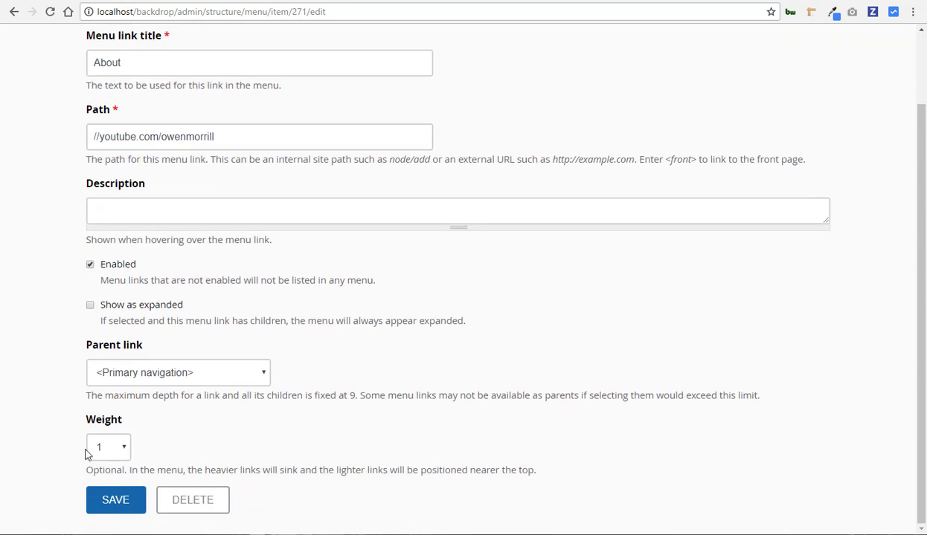
{"action": "left_click", "coordinate": [110, 501]}
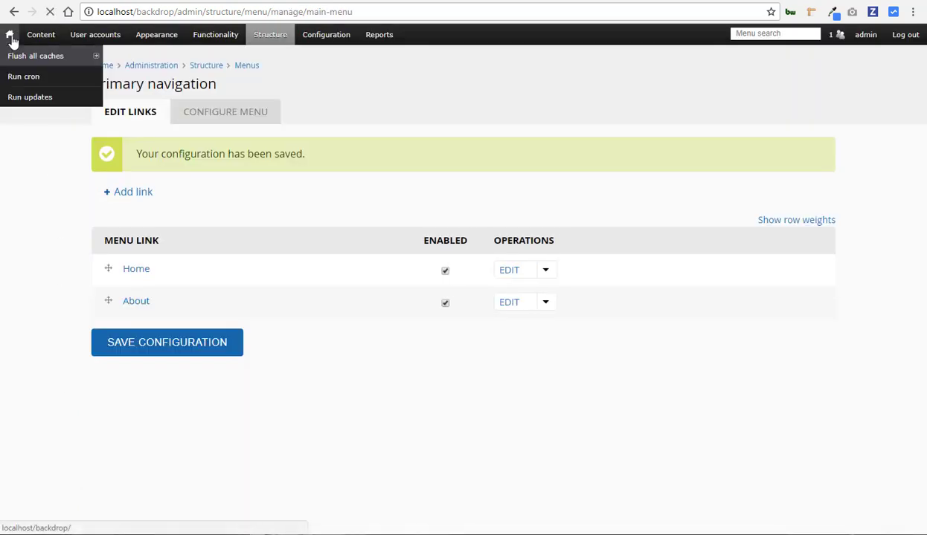
- Test the About link from the front page, examine the protocol part of the resulting YouTube address, and return to the site
{"action": "left_click", "coordinate": [9, 35]}
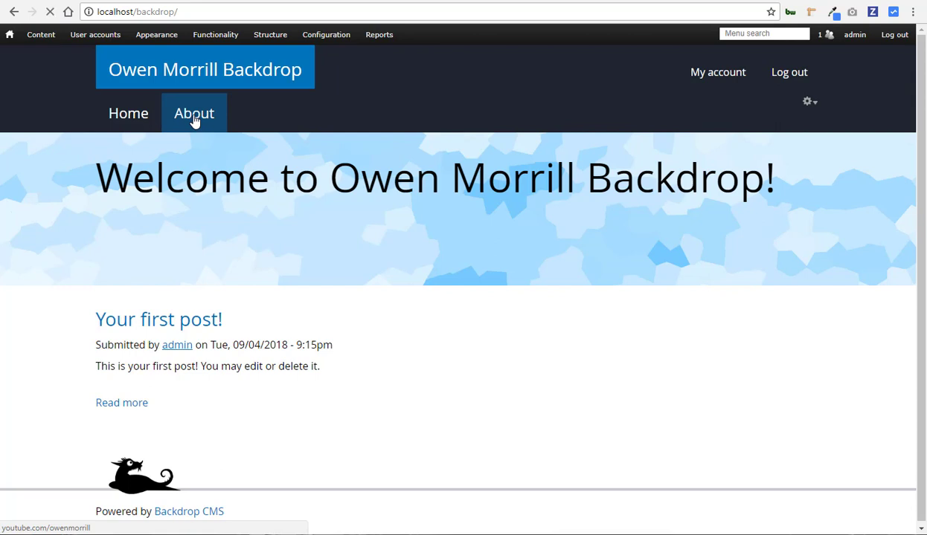
{"action": "left_click", "coordinate": [183, 116]}
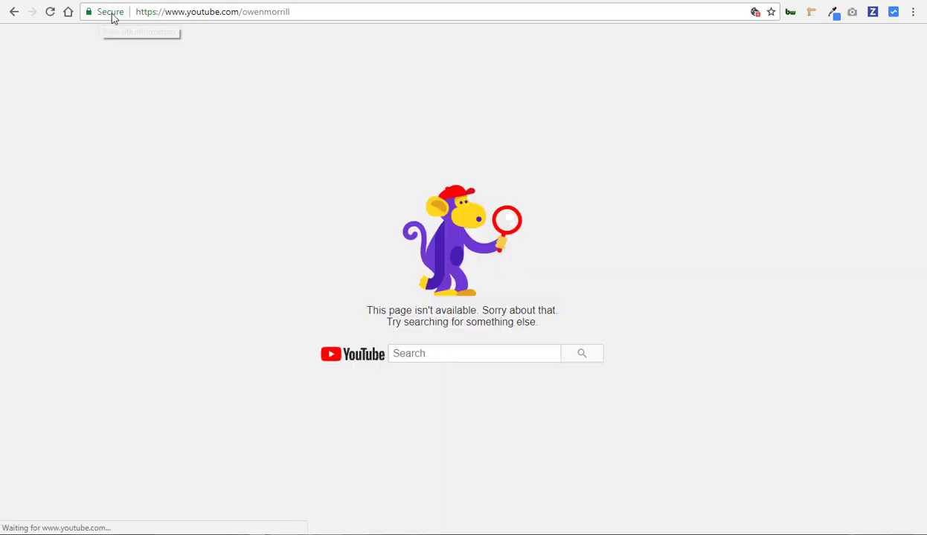
{"action": "left_click", "coordinate": [149, 12]}
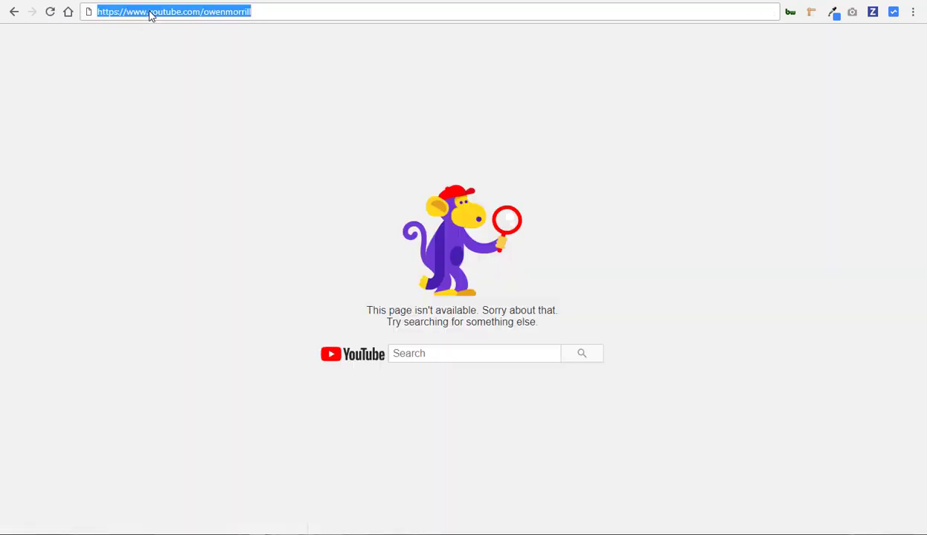
{"action": "left_click", "coordinate": [125, 11]}
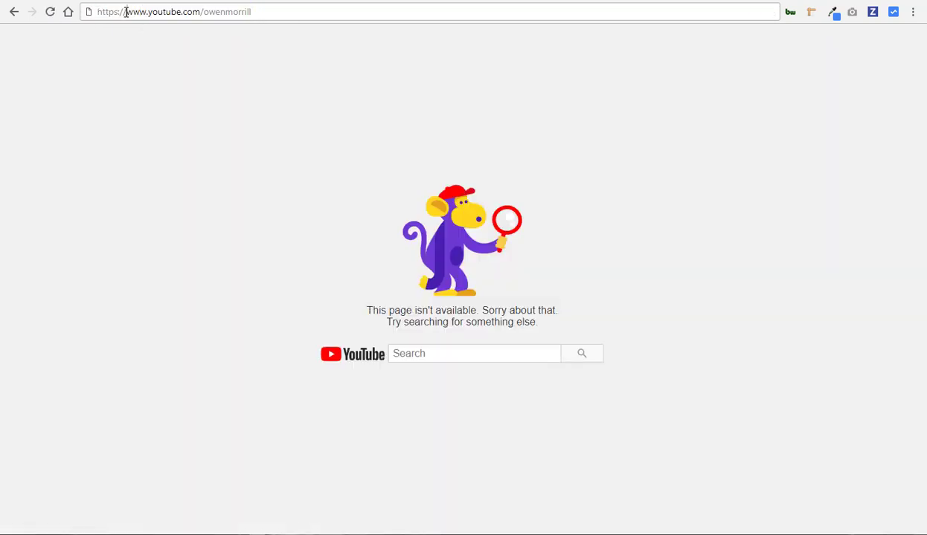
{"action": "left_click_drag", "start_coordinate": [125, 11], "coordinate": [101, 11]}
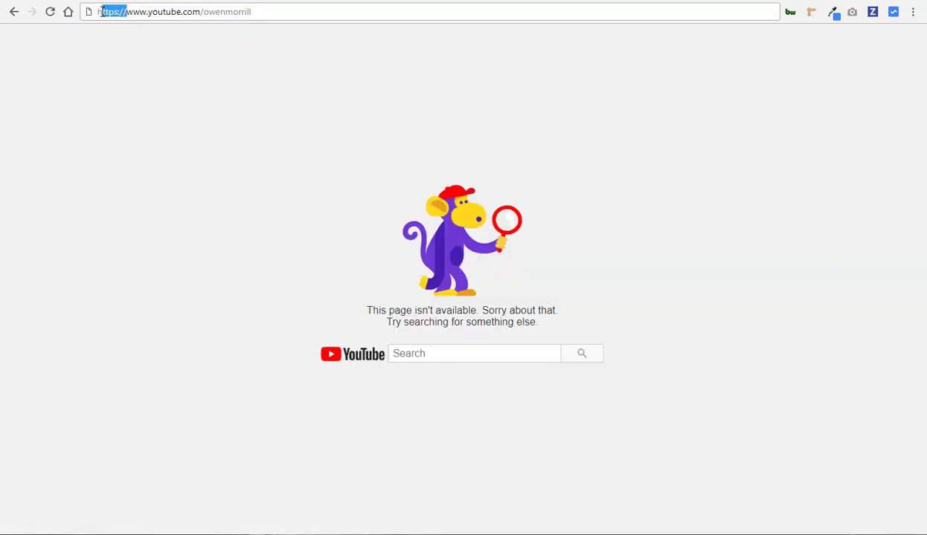
{"action": "left_click", "coordinate": [14, 13]}
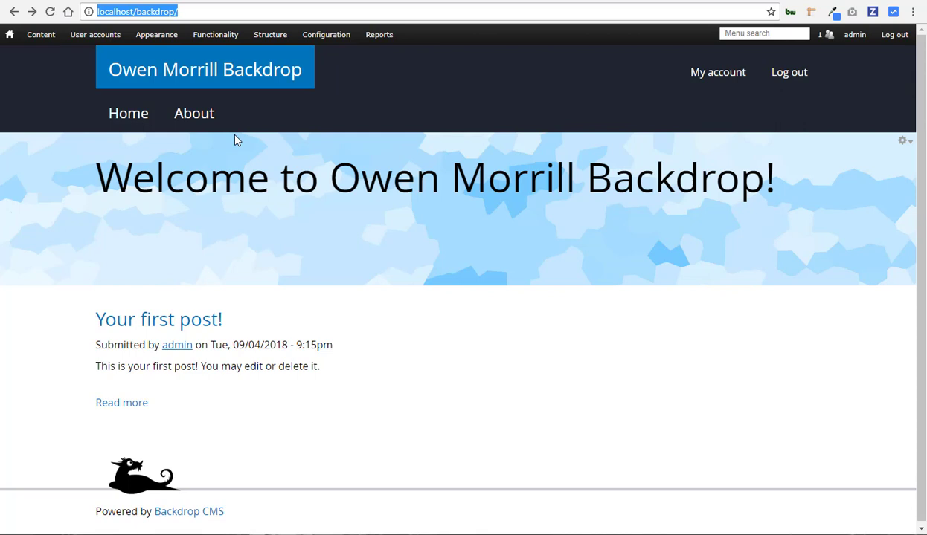
- Open the Account menu and examine its links
{"action": "mouse_move", "coordinate": [265, 39]}
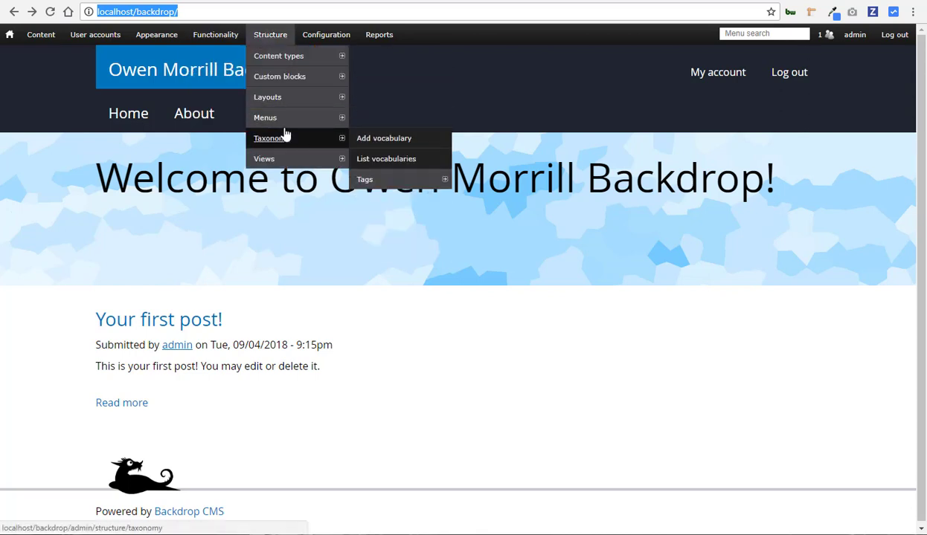
{"action": "mouse_move", "coordinate": [292, 121]}
{"action": "mouse_move", "coordinate": [400, 183]}
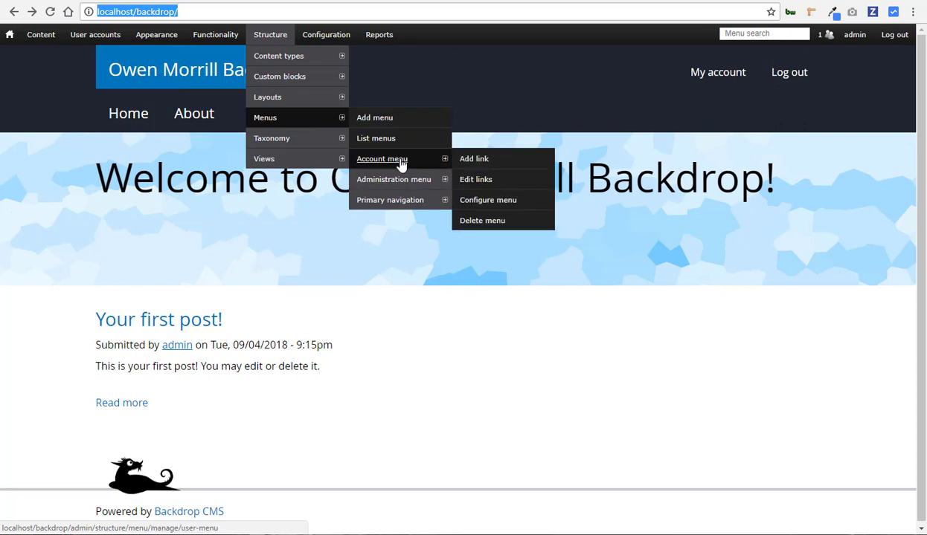
{"action": "left_click", "coordinate": [399, 160]}
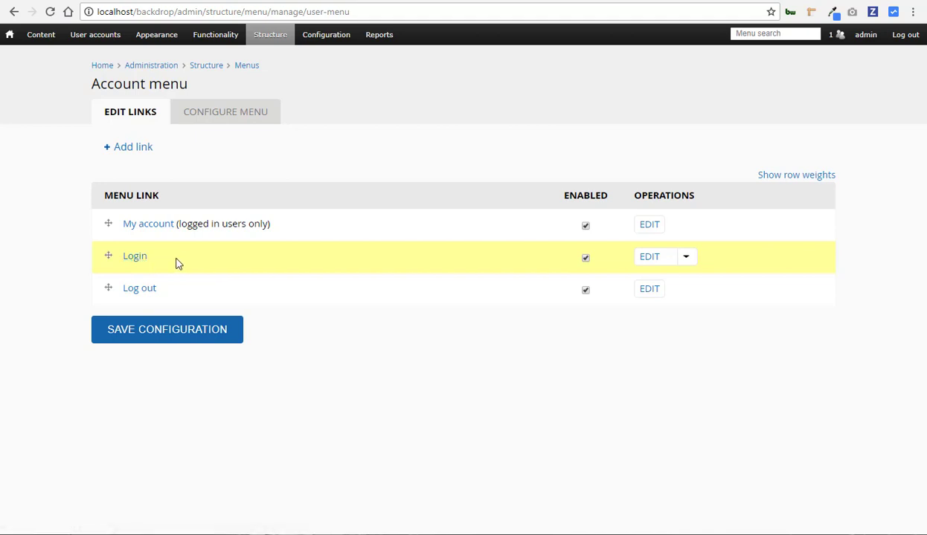
- Follow the My account link from the site's front page and examine the user path in the page address
{"action": "mouse_move", "coordinate": [11, 36]}
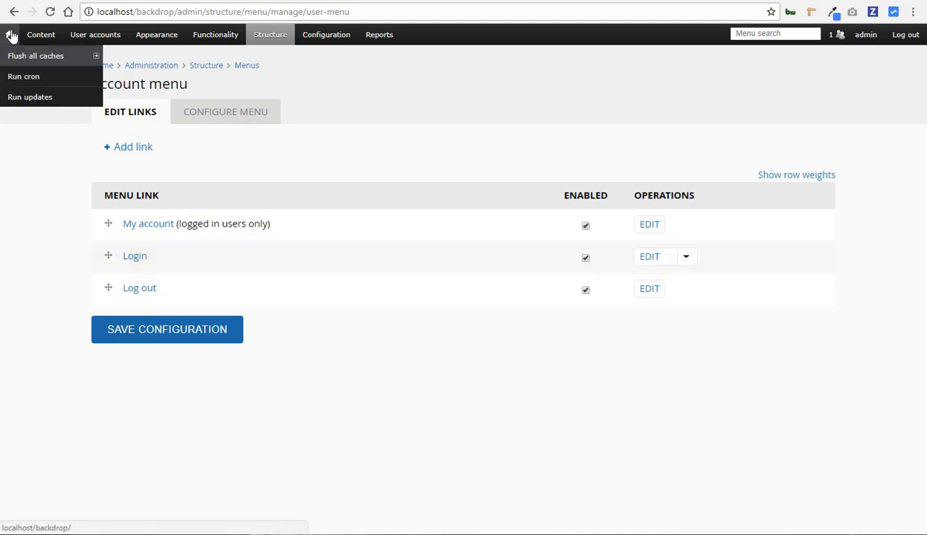
{"action": "left_click", "coordinate": [11, 36]}
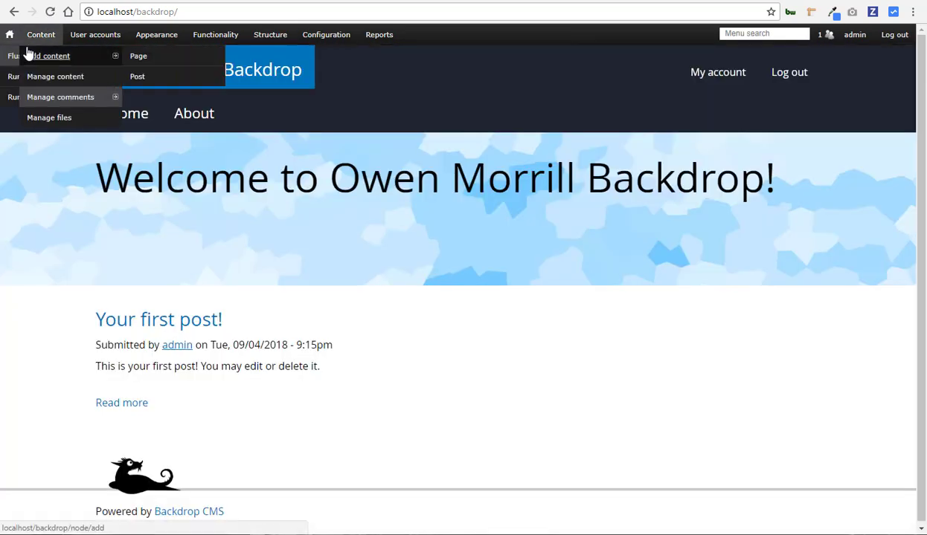
{"action": "left_click", "coordinate": [702, 77]}
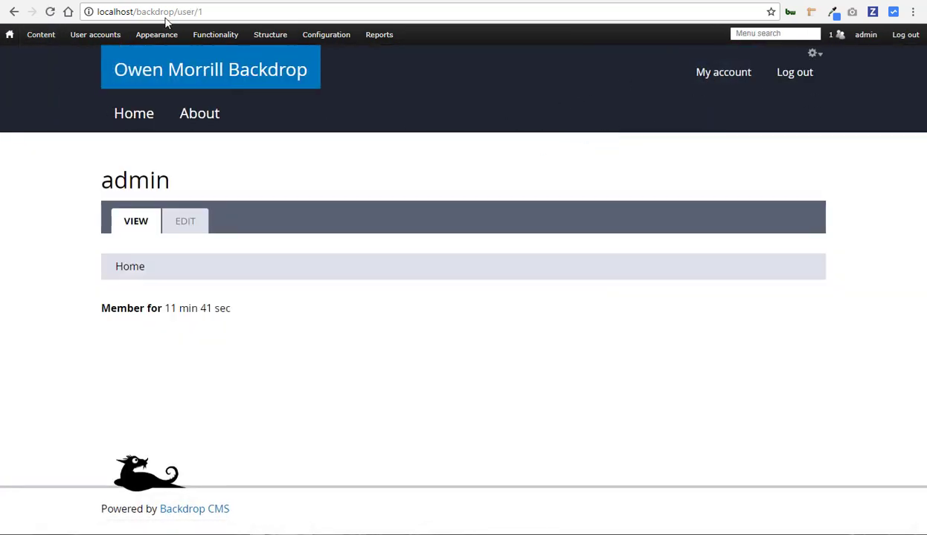
{"action": "left_click_drag", "start_coordinate": [179, 12], "coordinate": [202, 12]}
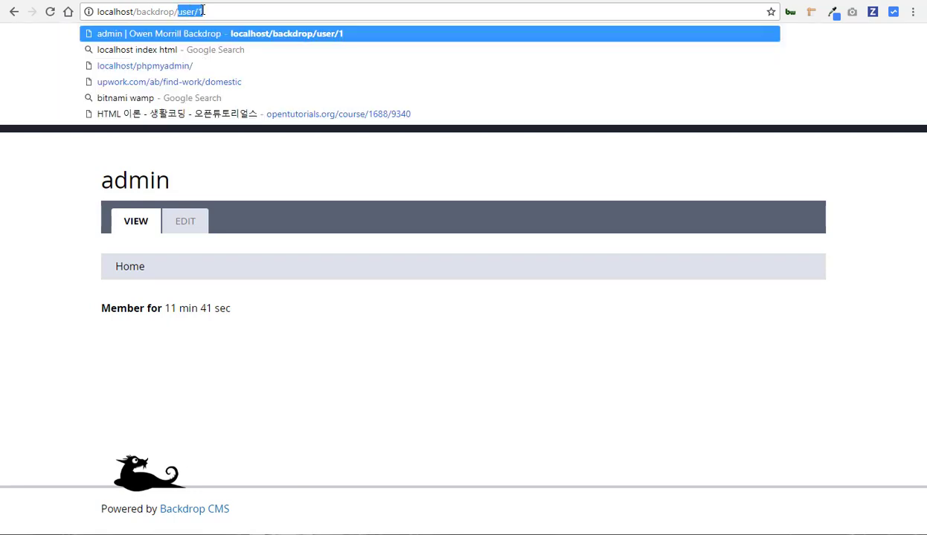
{"action": "left_click", "coordinate": [279, 178]}
- Create a menu titled "Youtube Channels" with the description "Youtube Channels" and save it
{"action": "mouse_move", "coordinate": [266, 39]}
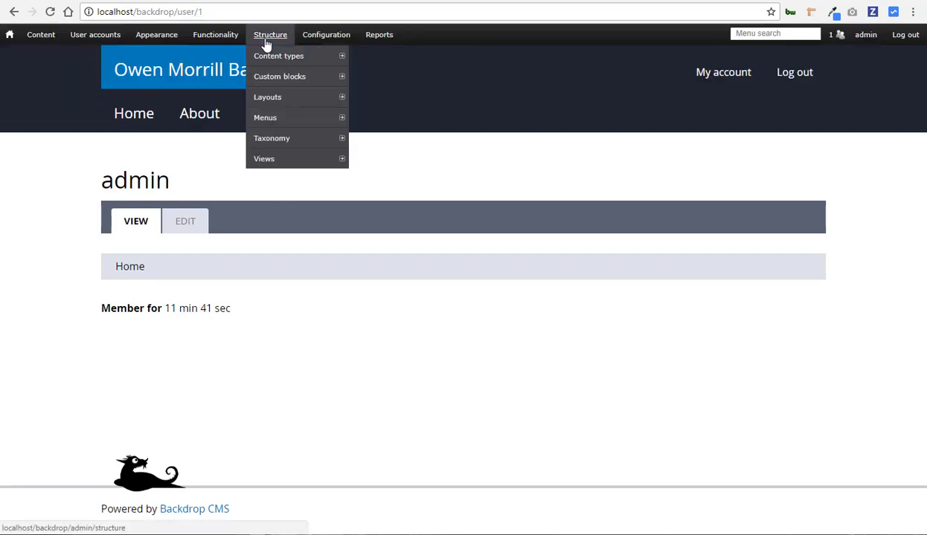
{"action": "mouse_move", "coordinate": [280, 119]}
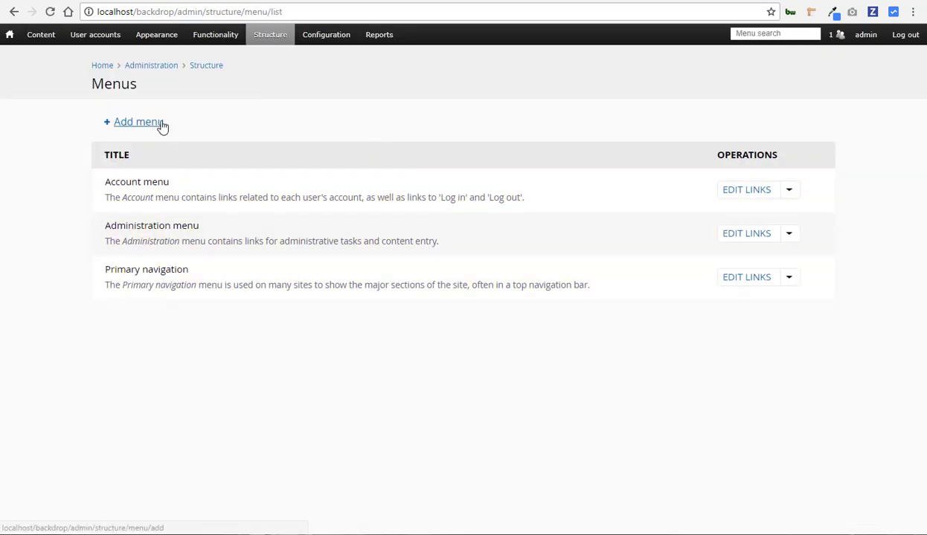
{"action": "left_click", "coordinate": [160, 124]}
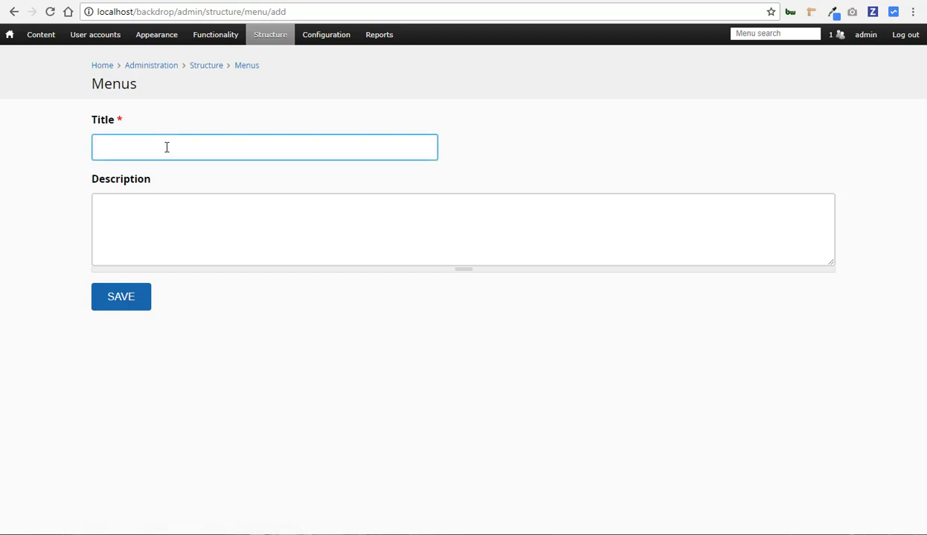
{"action": "type", "text": "Youtu"}
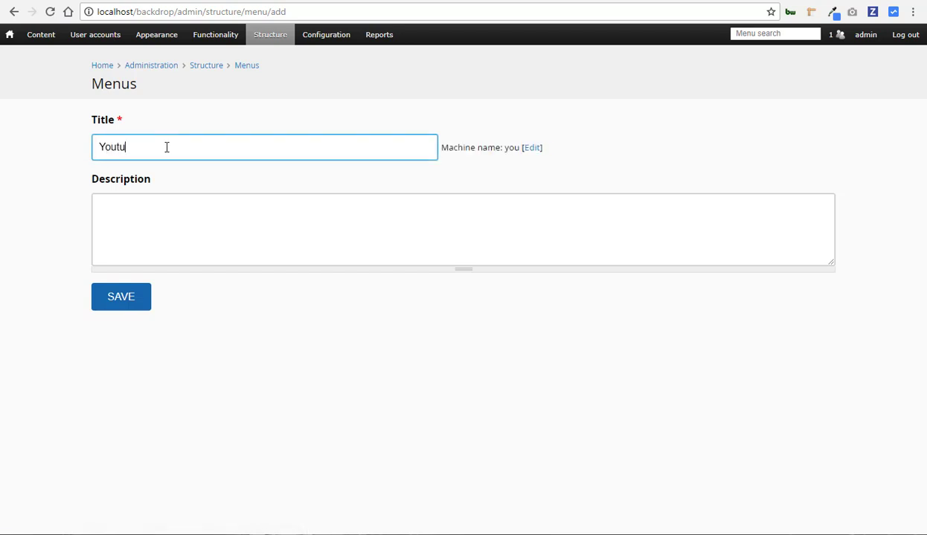
{"action": "type", "text": "be Channels"}
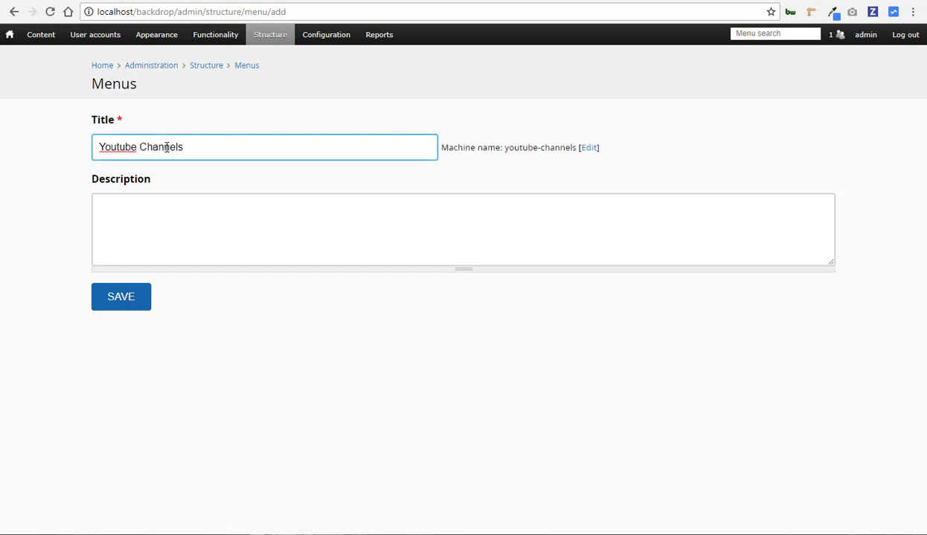
{"action": "left_click", "coordinate": [167, 213]}
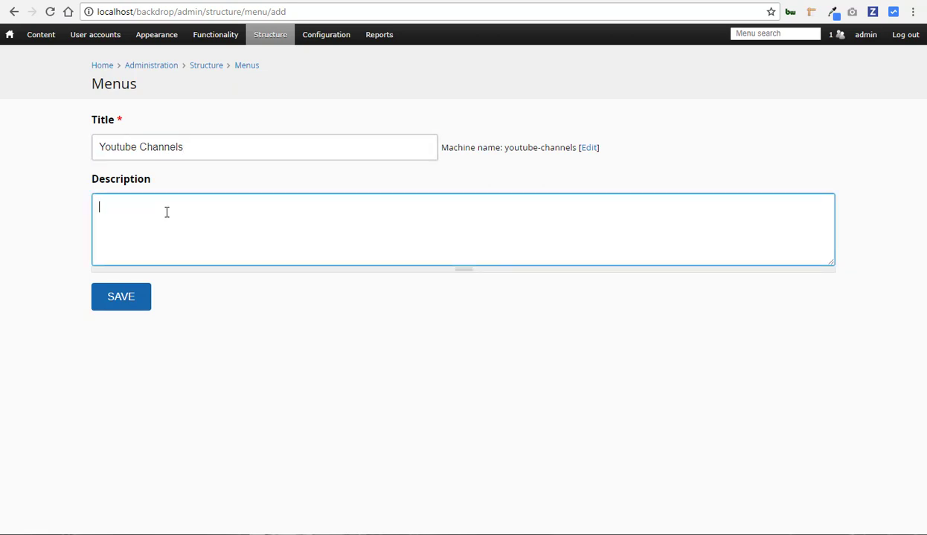
{"action": "type", "text": "Youtube Channels"}
{"action": "left_click", "coordinate": [137, 294]}
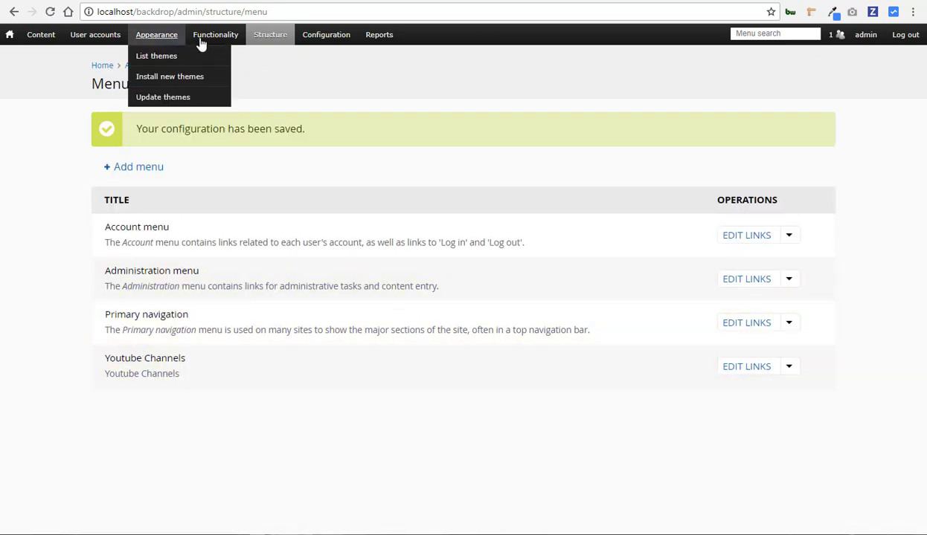
- Open the Home page layout for block management and examine the Primary navigation block's settings without changing them
{"action": "mouse_move", "coordinate": [166, 44]}
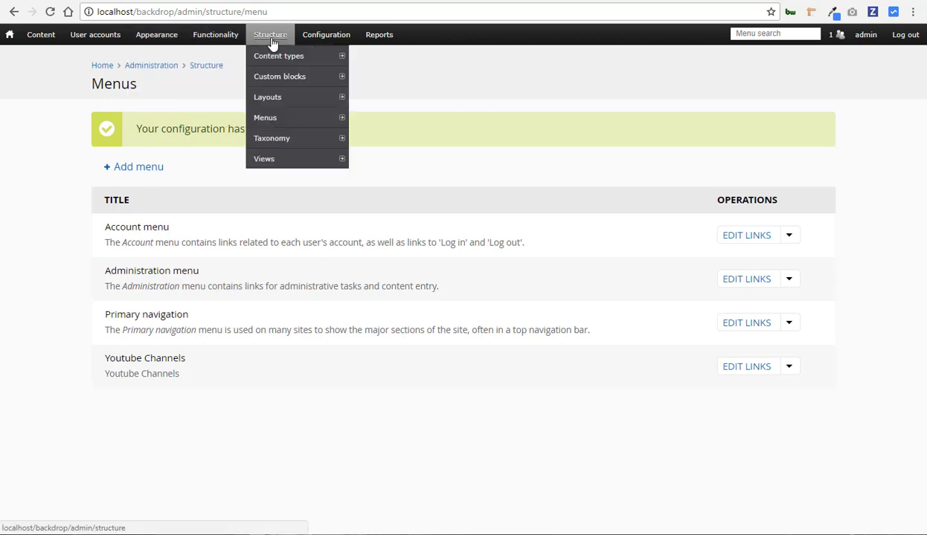
{"action": "mouse_move", "coordinate": [279, 80]}
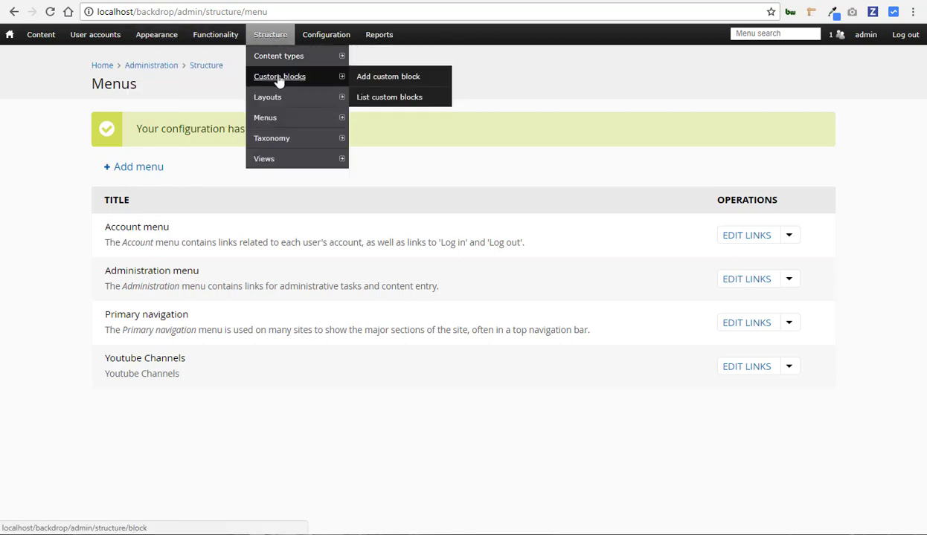
{"action": "left_click", "coordinate": [278, 101]}
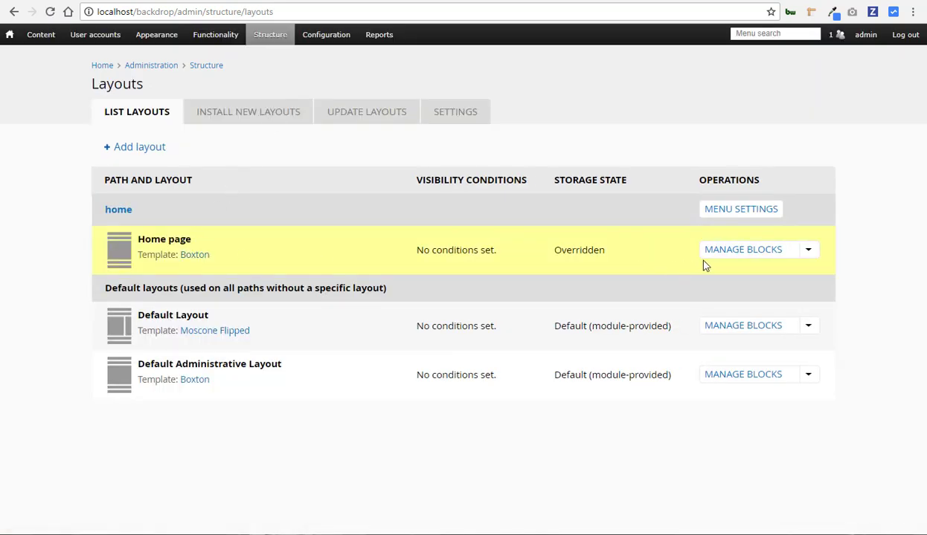
{"action": "left_click", "coordinate": [744, 252]}
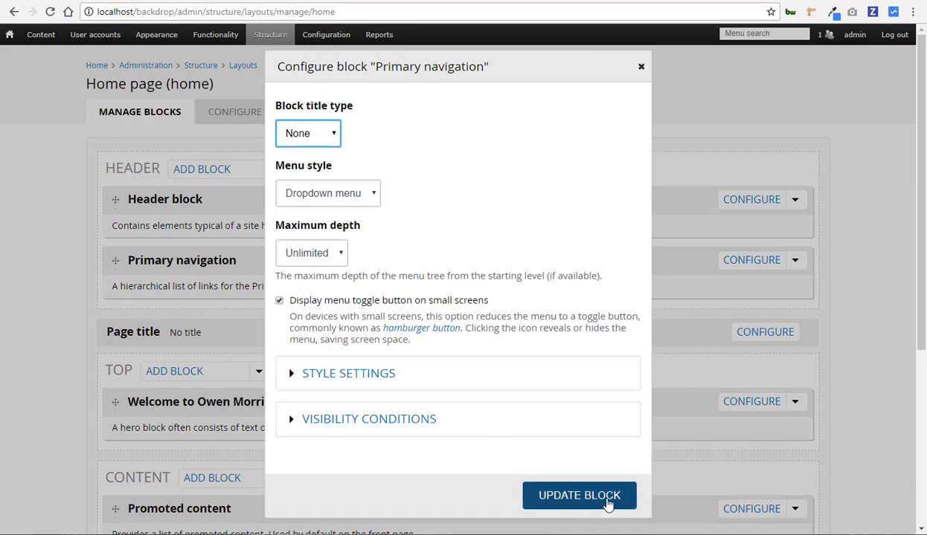
{"action": "left_click", "coordinate": [641, 68]}
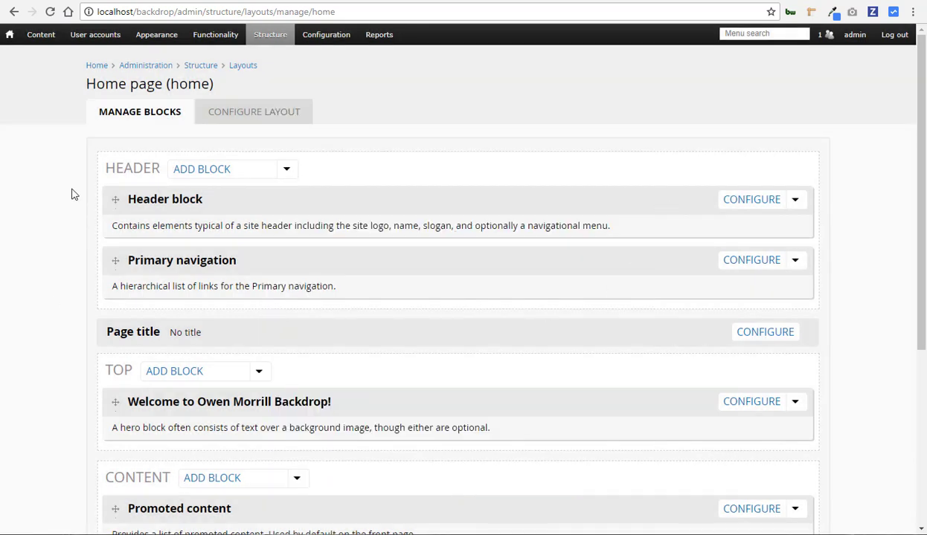
- Add the Youtube Channels menu block to the Home page layout's header region, keeping the default block settings
{"action": "left_click", "coordinate": [218, 169]}
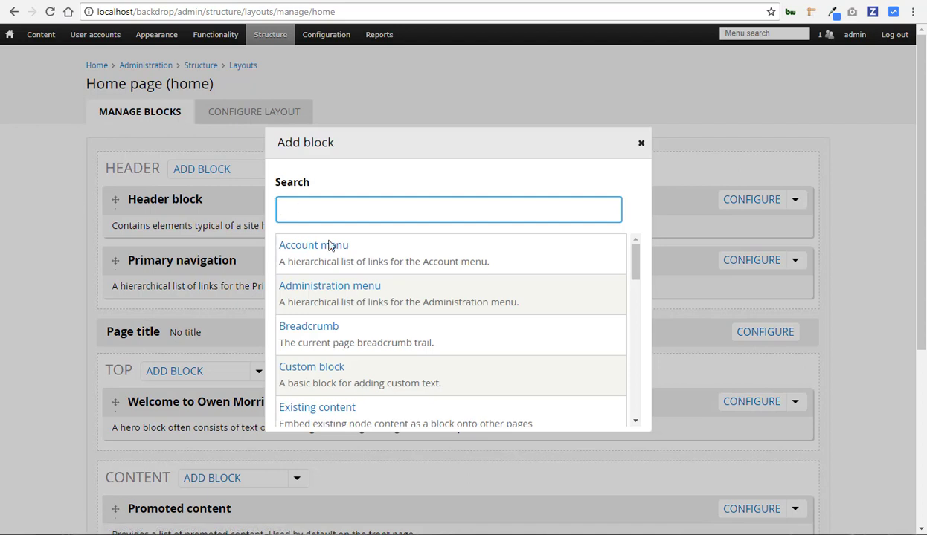
{"action": "scroll", "coordinate": [366, 275], "scroll_direction": "down", "scroll_amount": 1}
{"action": "scroll", "coordinate": [366, 277], "scroll_direction": "down", "scroll_amount": 5}
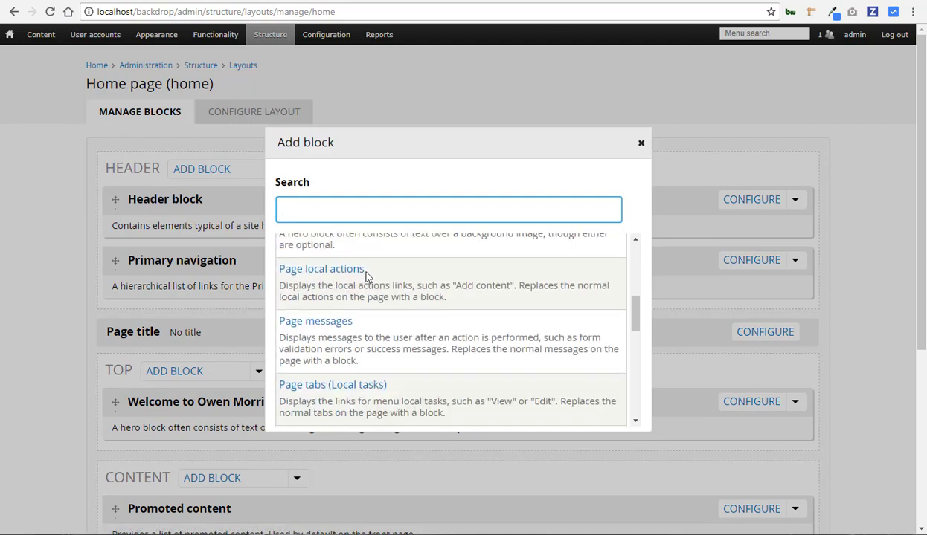
{"action": "scroll", "coordinate": [366, 277], "scroll_direction": "down", "scroll_amount": 8}
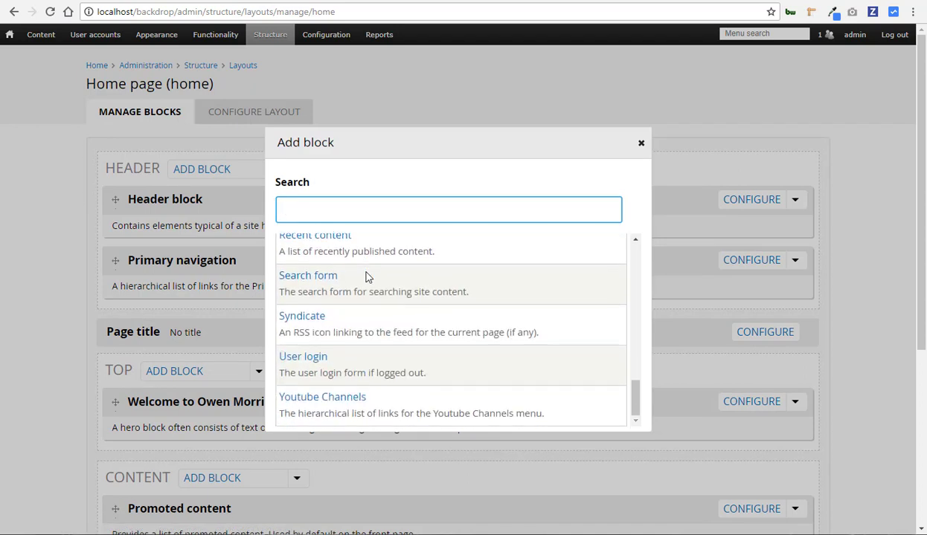
{"action": "left_click", "coordinate": [322, 397]}
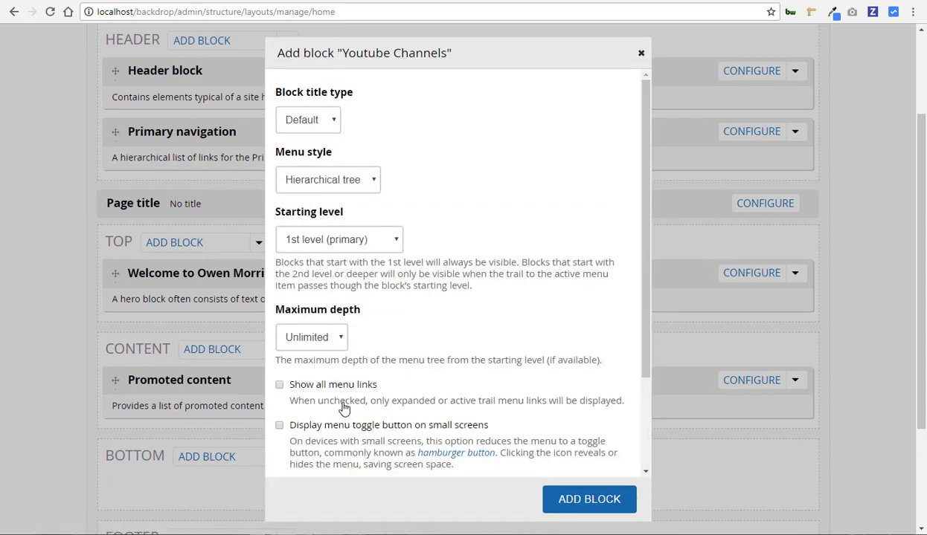
{"action": "left_click", "coordinate": [581, 505]}
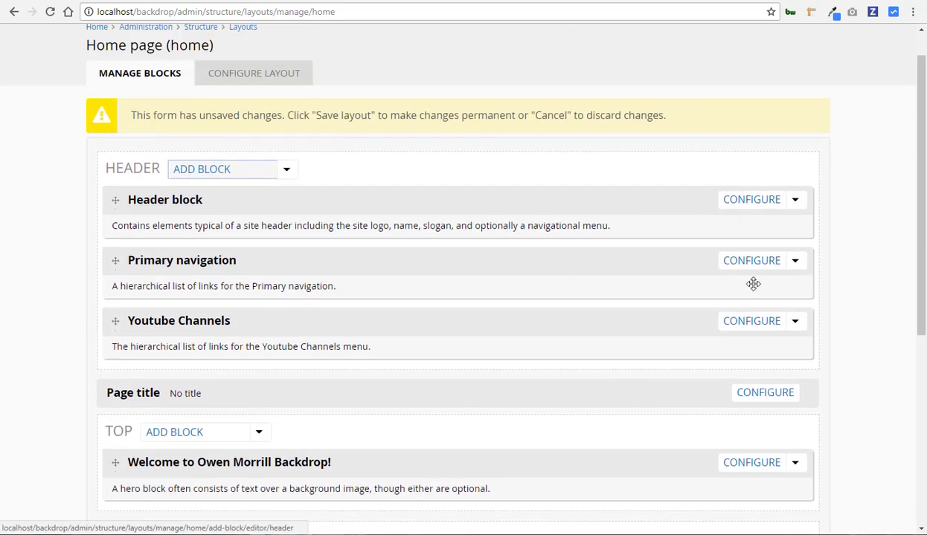
- Remove the Primary navigation block from the header region, save the layout and check the site's front page
{"action": "left_click", "coordinate": [794, 262]}
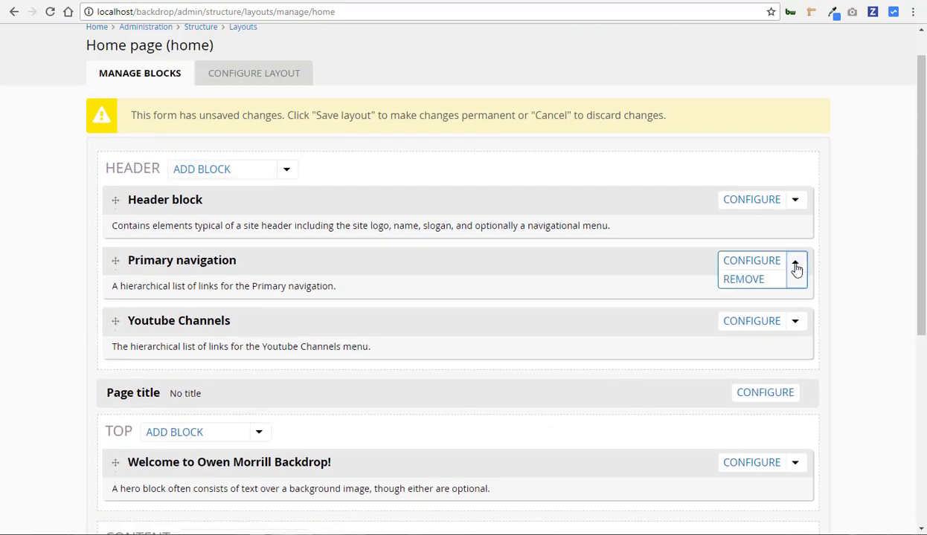
{"action": "left_click", "coordinate": [759, 281]}
{"action": "scroll", "coordinate": [72, 308], "scroll_direction": "down", "scroll_amount": 4}
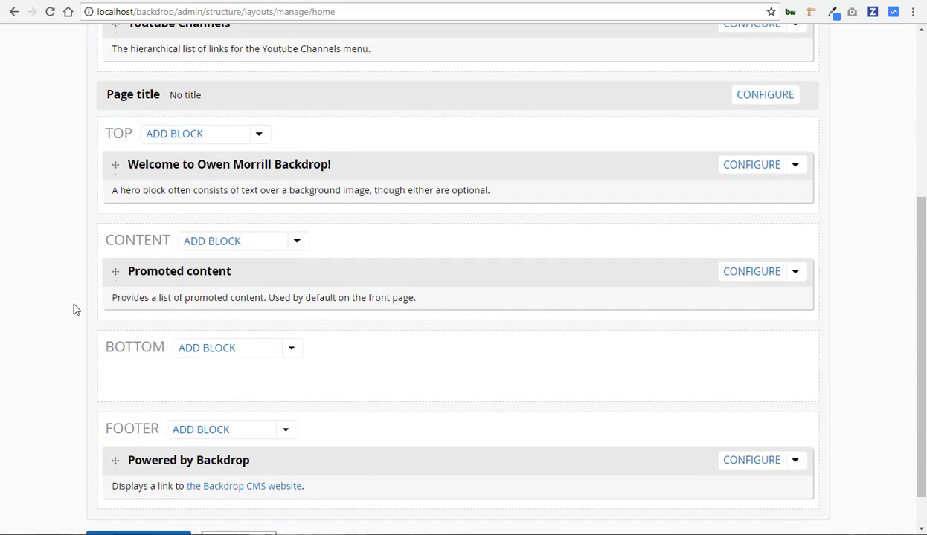
{"action": "left_click", "coordinate": [117, 498]}
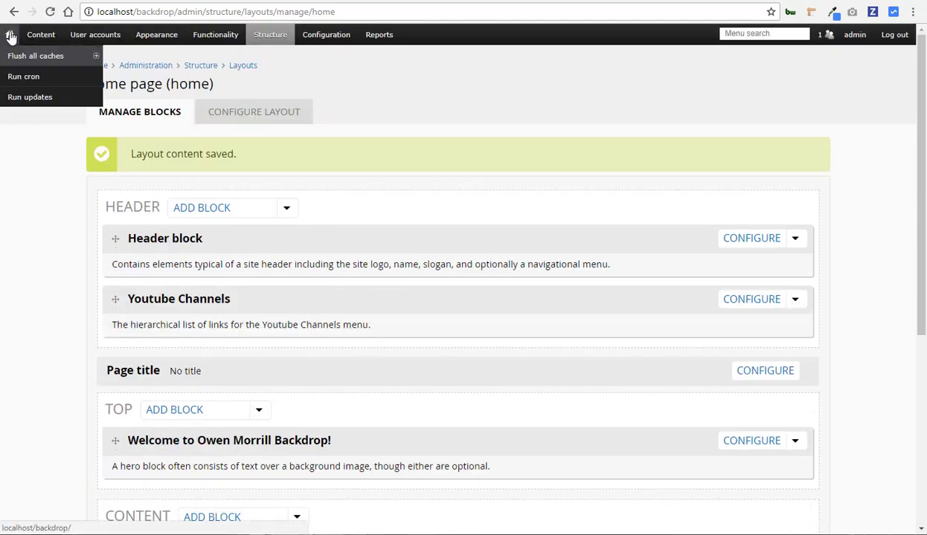
{"action": "left_click", "coordinate": [10, 35]}
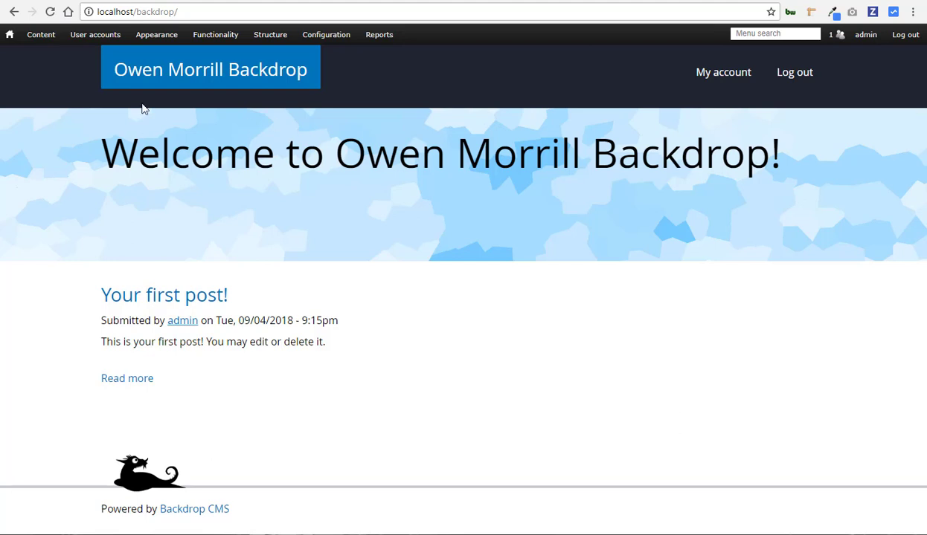
- Add a link titled "Homepage" with the path <front> to the Youtube Channels menu and save it
{"action": "mouse_move", "coordinate": [258, 42]}
{"action": "mouse_move", "coordinate": [290, 131]}
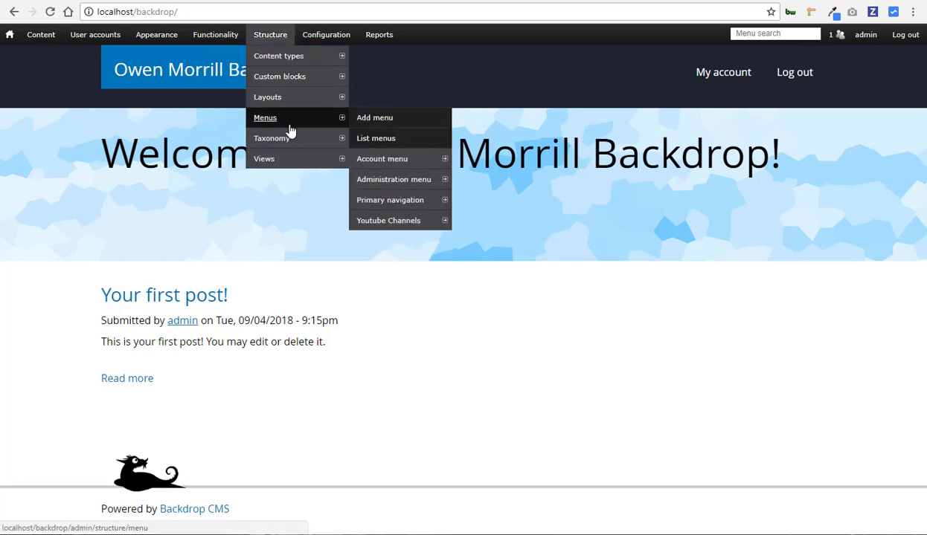
{"action": "mouse_move", "coordinate": [419, 225]}
{"action": "left_click", "coordinate": [476, 223]}
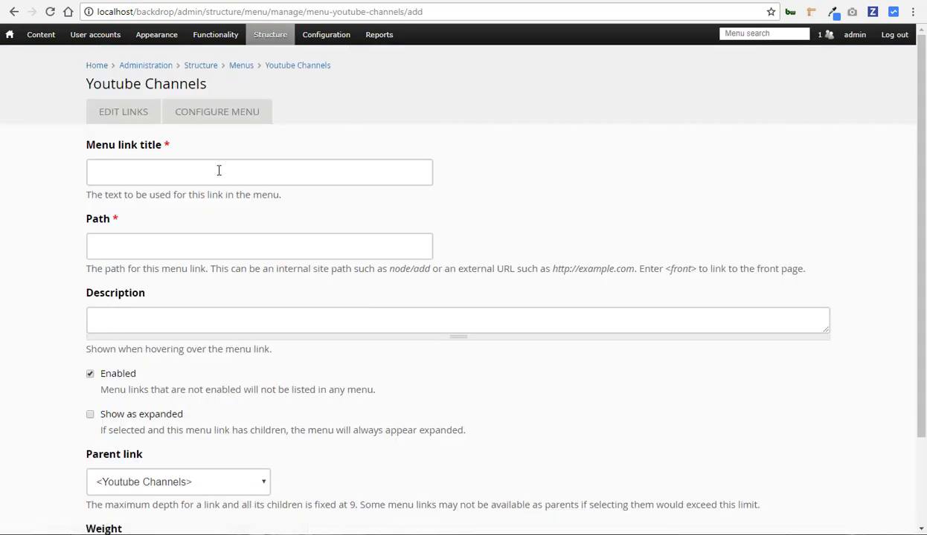
{"action": "left_click", "coordinate": [219, 170]}
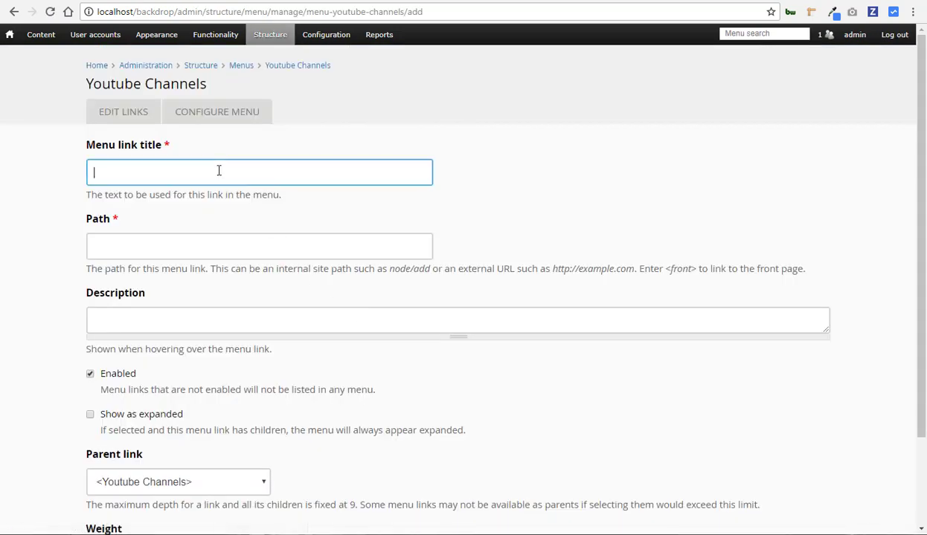
{"action": "type", "text": "Homepage"}
{"action": "key", "text": "Tab"}
{"action": "type", "text": "front>"}
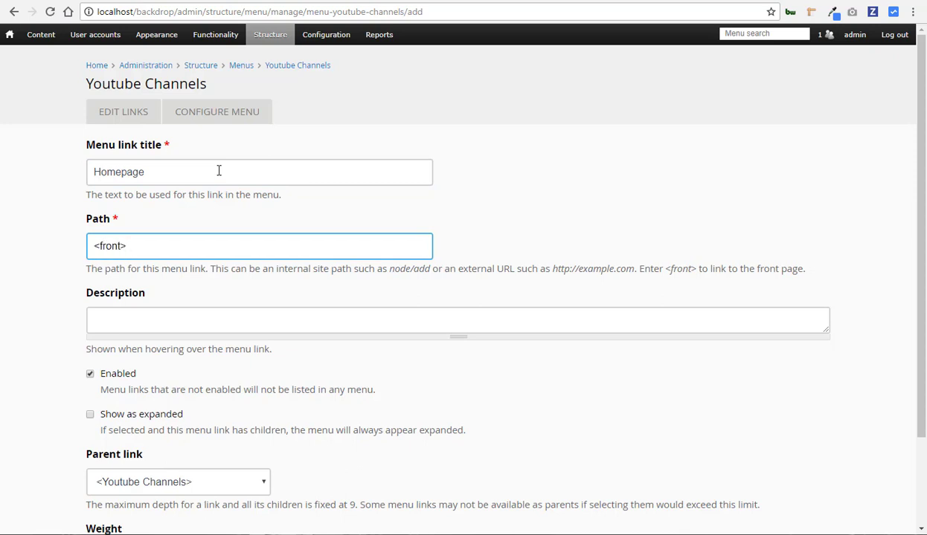
{"action": "scroll", "coordinate": [171, 320], "scroll_direction": "down", "scroll_amount": 3}
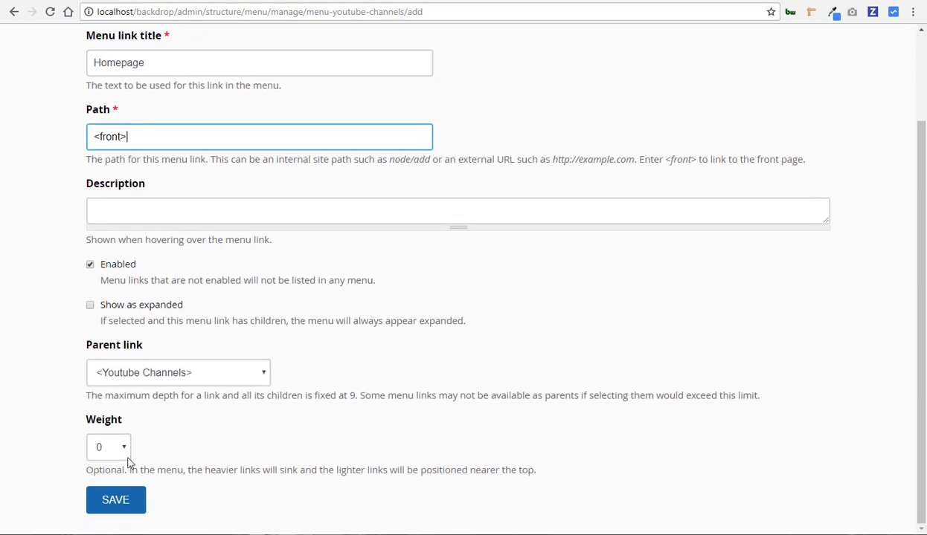
{"action": "left_click", "coordinate": [120, 499]}
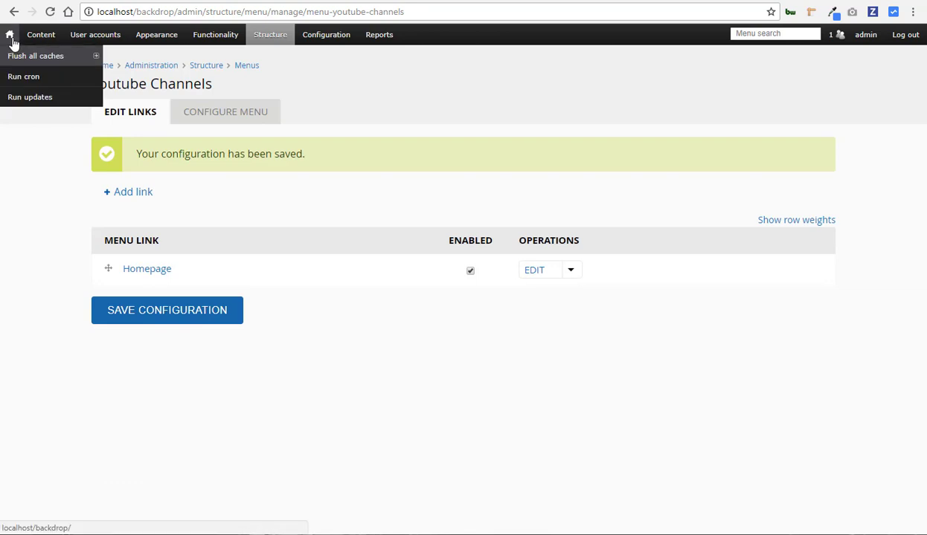
- View the site's front page and examine the Youtube Channels title and Homepage link in the header
{"action": "left_click", "coordinate": [13, 41]}
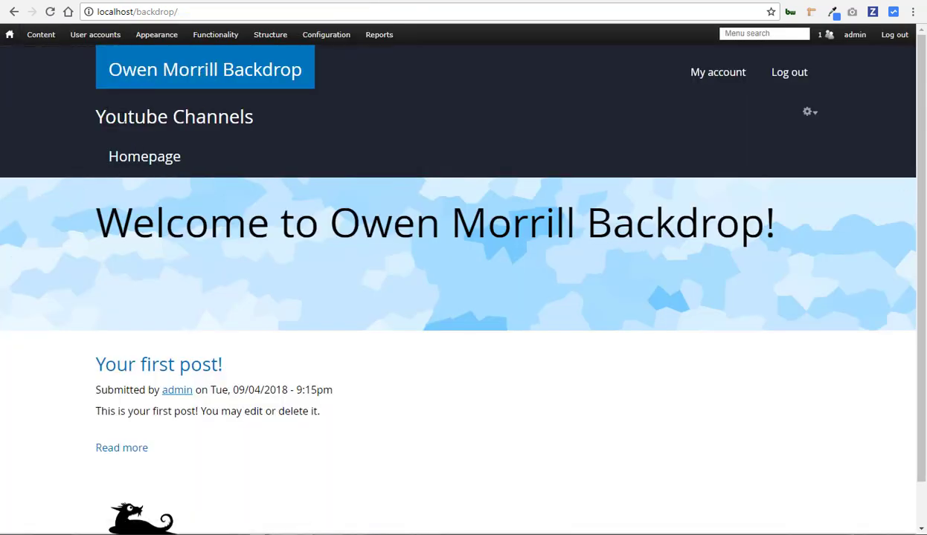
{"action": "left_click_drag", "start_coordinate": [116, 117], "coordinate": [193, 119]}
{"action": "left_click", "coordinate": [194, 120]}
- Configure the header's Youtube Channels block from the front page with block title type None, and save the layout
{"action": "left_click", "coordinate": [808, 113]}
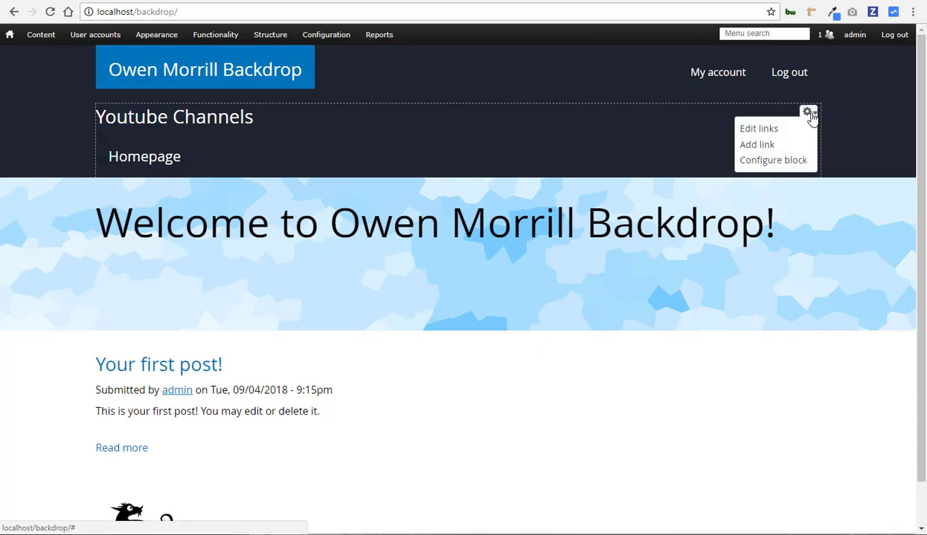
{"action": "left_click", "coordinate": [787, 165]}
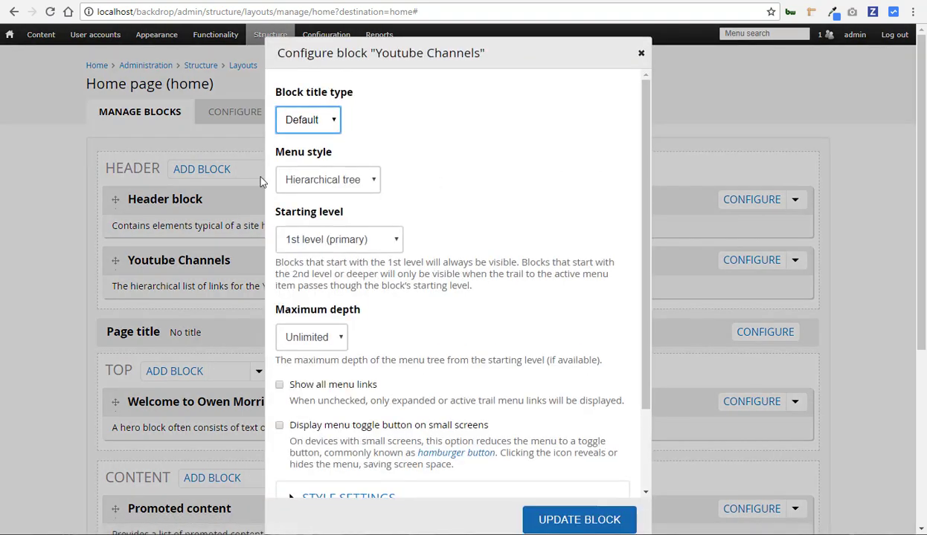
{"action": "scroll", "coordinate": [383, 196], "scroll_direction": "down", "scroll_amount": 3}
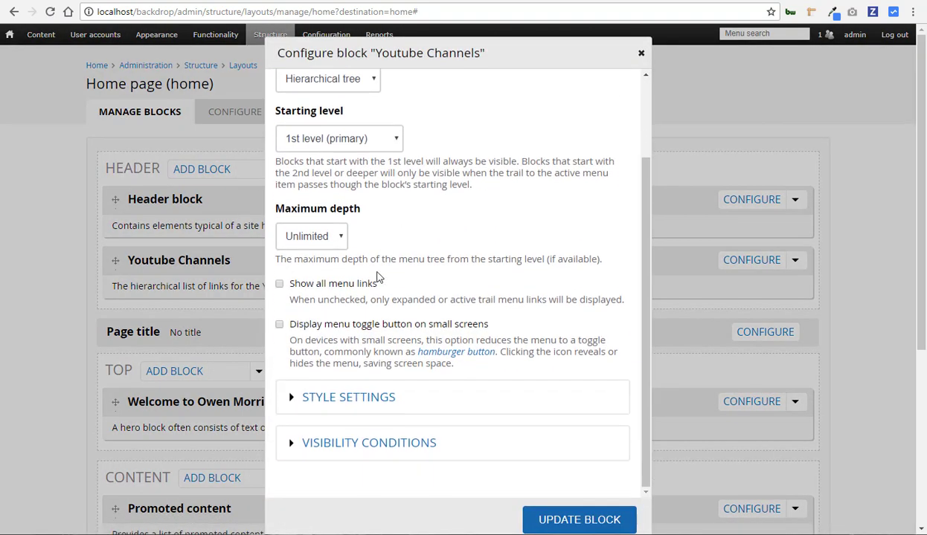
{"action": "scroll", "coordinate": [377, 277], "scroll_direction": "up", "scroll_amount": 3}
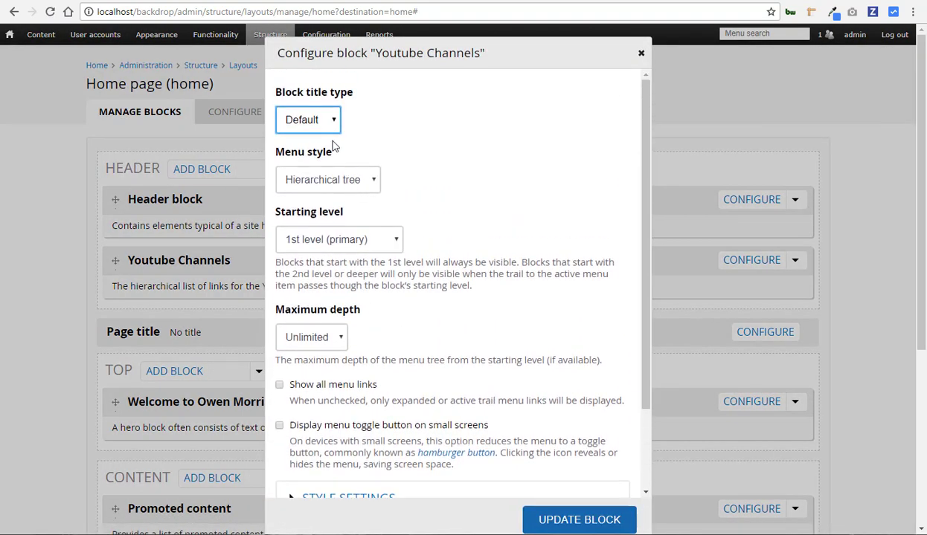
{"action": "left_click", "coordinate": [332, 129]}
{"action": "left_click", "coordinate": [297, 166]}
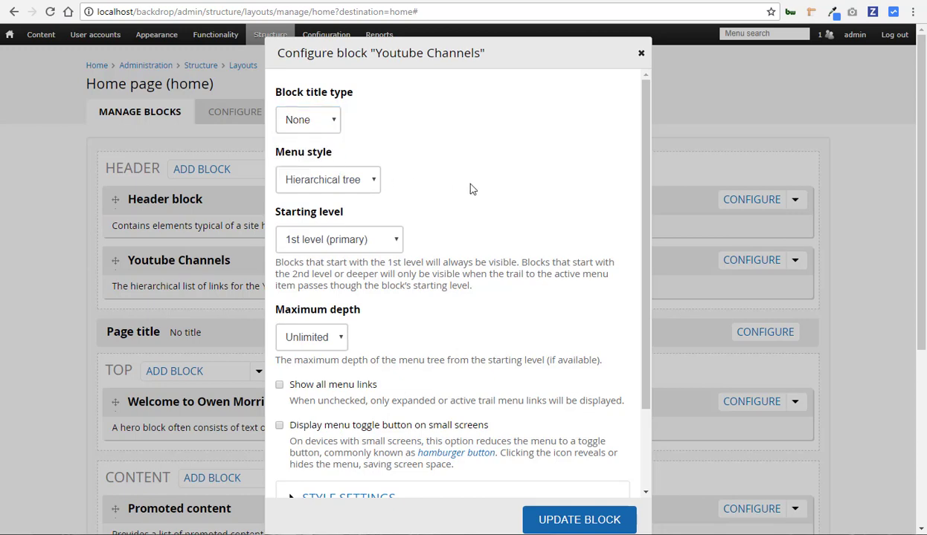
{"action": "scroll", "coordinate": [457, 178], "scroll_direction": "down", "scroll_amount": 1}
{"action": "scroll", "coordinate": [483, 199], "scroll_direction": "down", "scroll_amount": 2}
{"action": "left_click", "coordinate": [588, 520]}
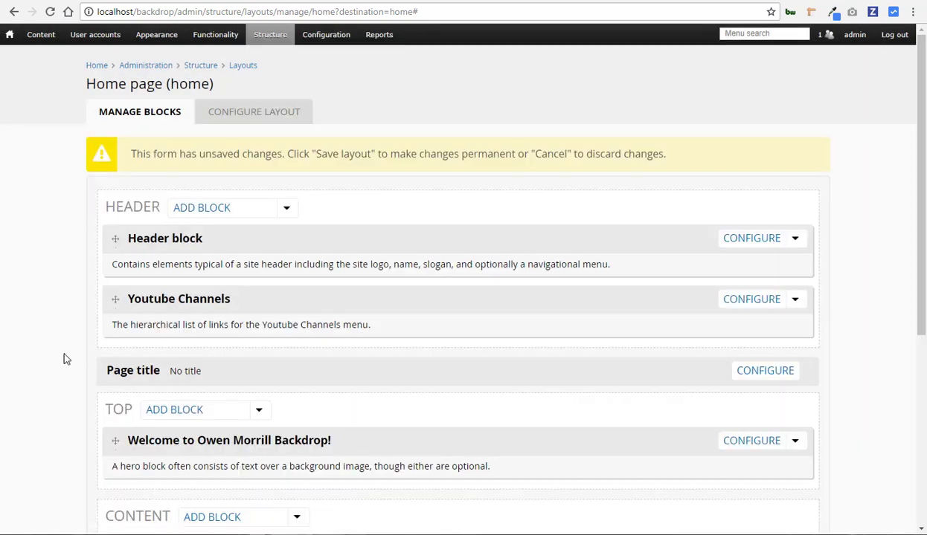
{"action": "scroll", "coordinate": [63, 357], "scroll_direction": "down", "scroll_amount": 4}
{"action": "left_click", "coordinate": [122, 498]}
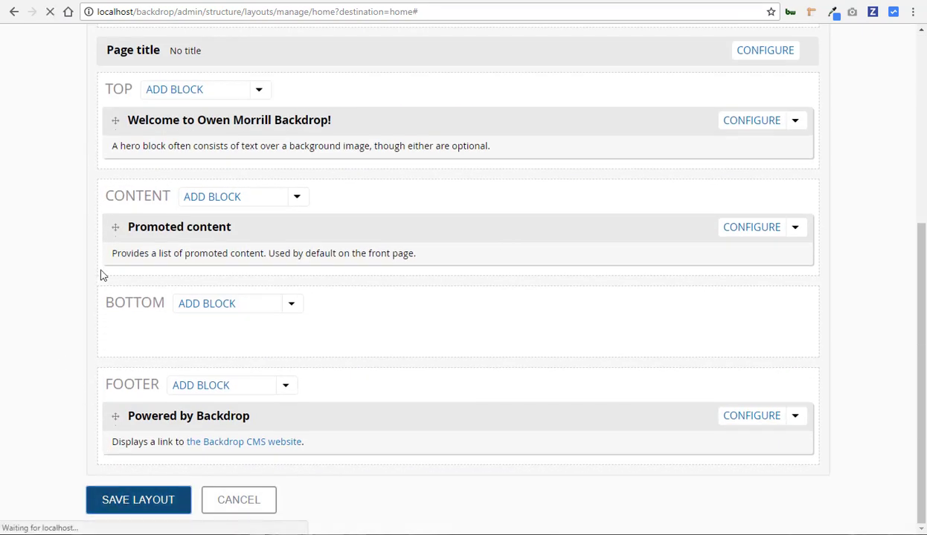